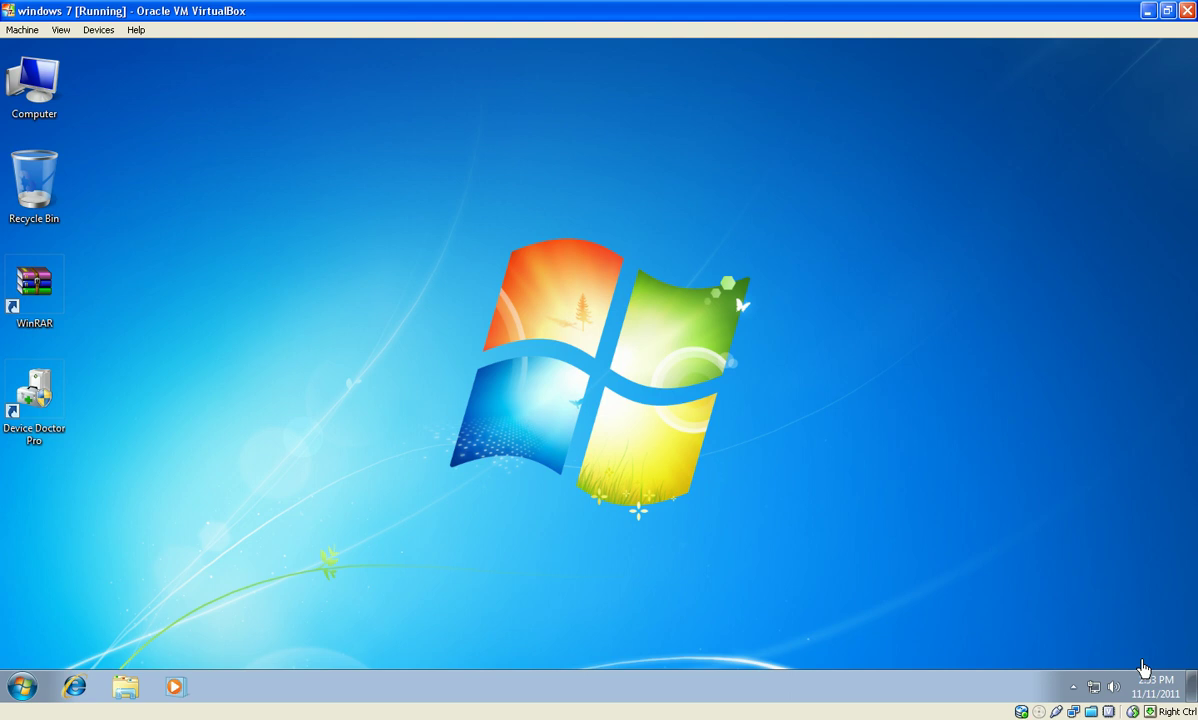
pyautogui.rightClick(460, 312)
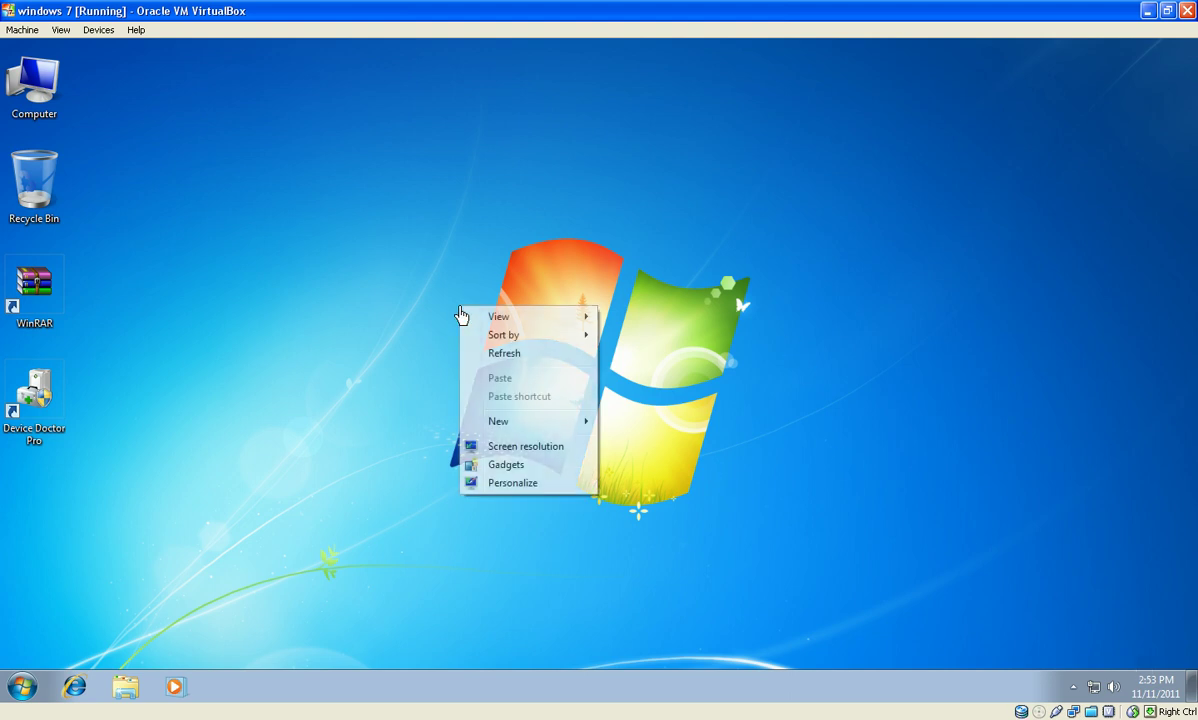
pyautogui.click(546, 466)
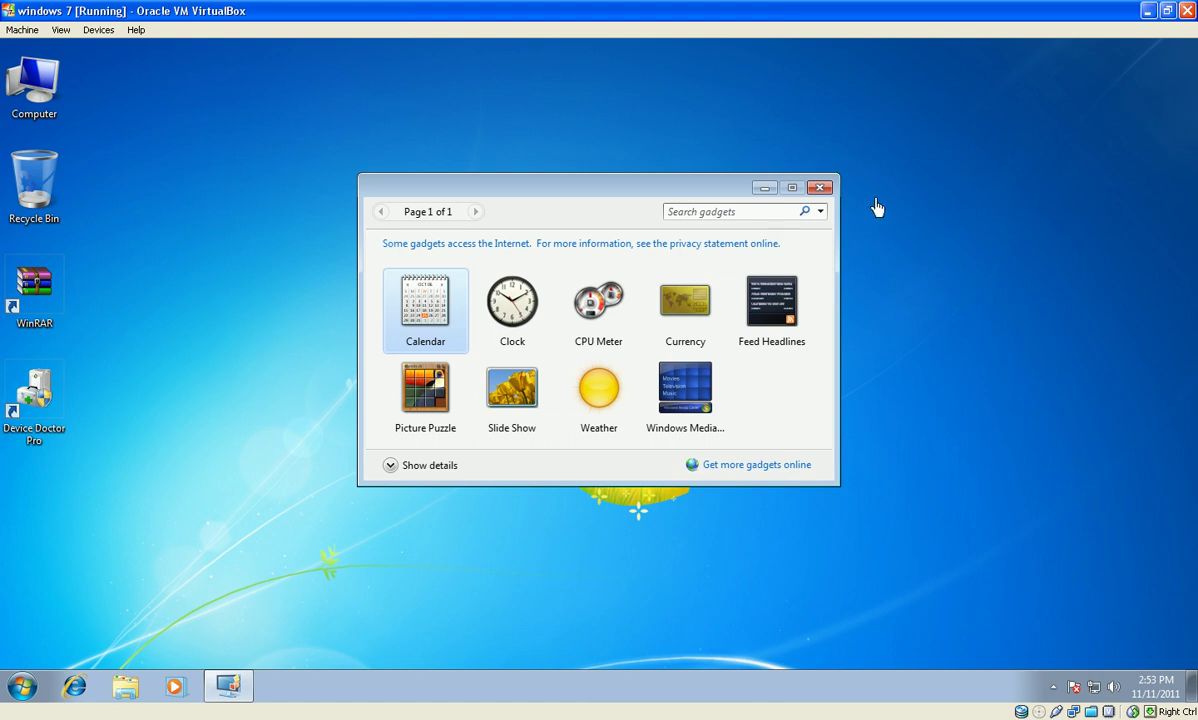
pyautogui.click(819, 188)
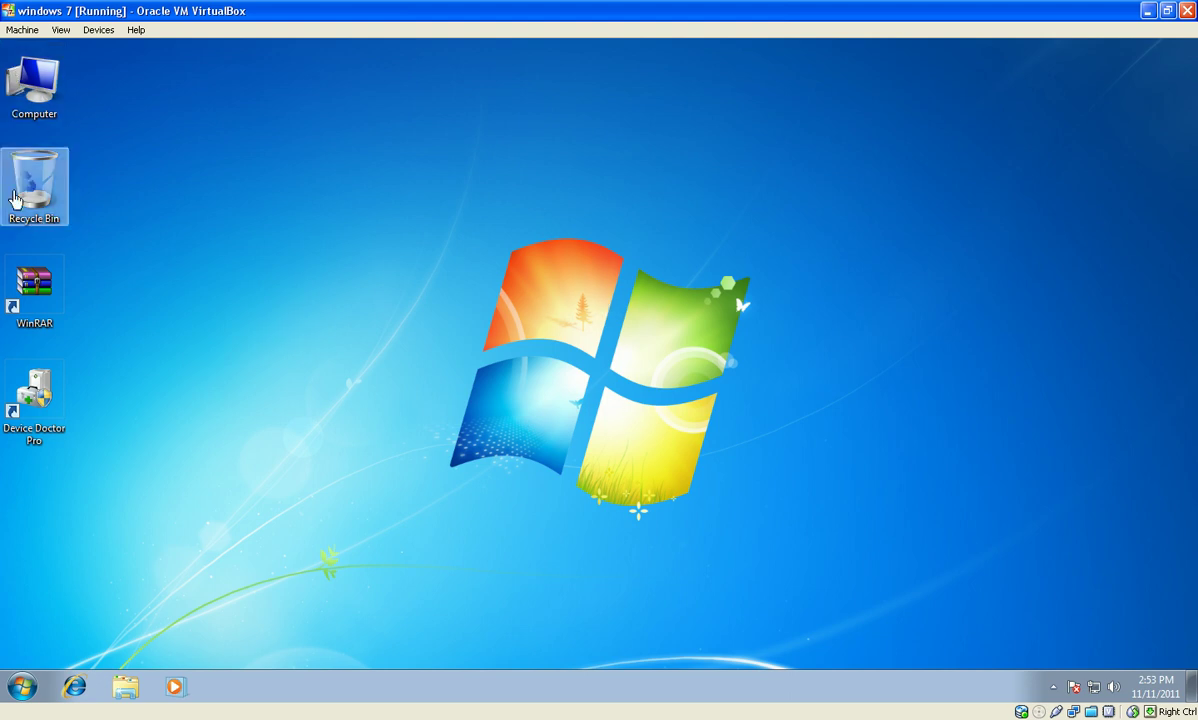
# Add the Weather, Clock and Slide Show gadgets to the desktop and close the gadget gallery.
pyautogui.rightClick(356, 351)
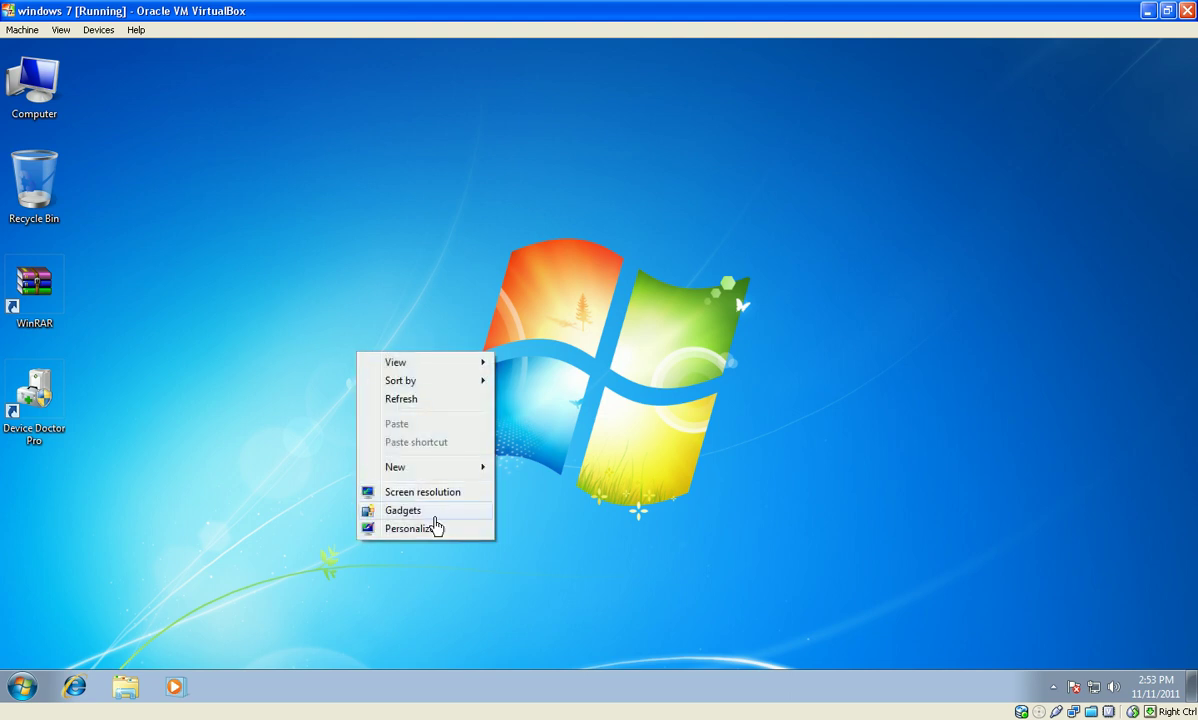
pyautogui.click(434, 515)
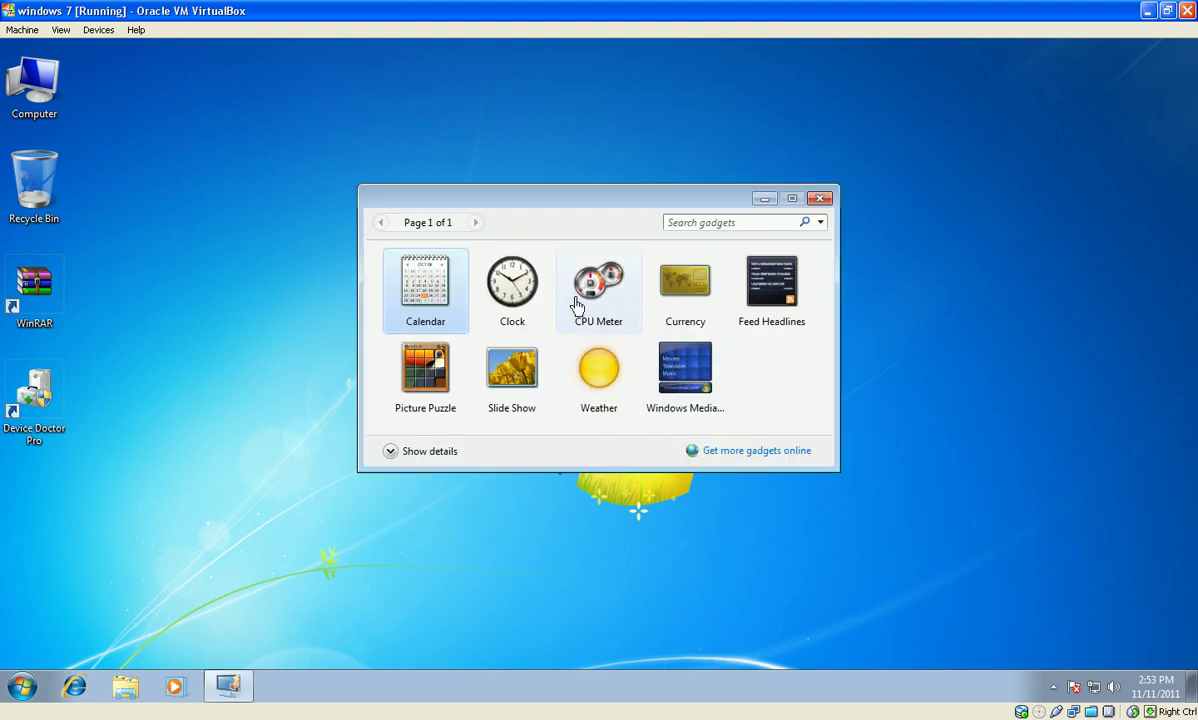
pyautogui.rightClick(614, 360)
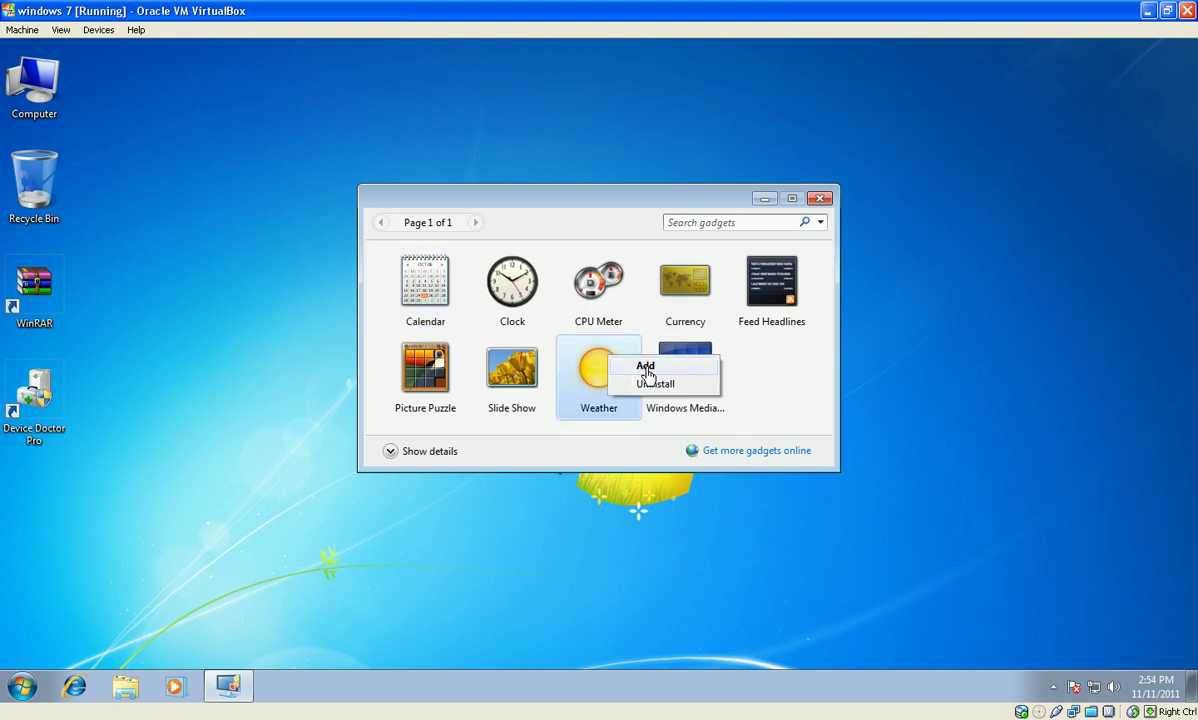
pyautogui.click(621, 367)
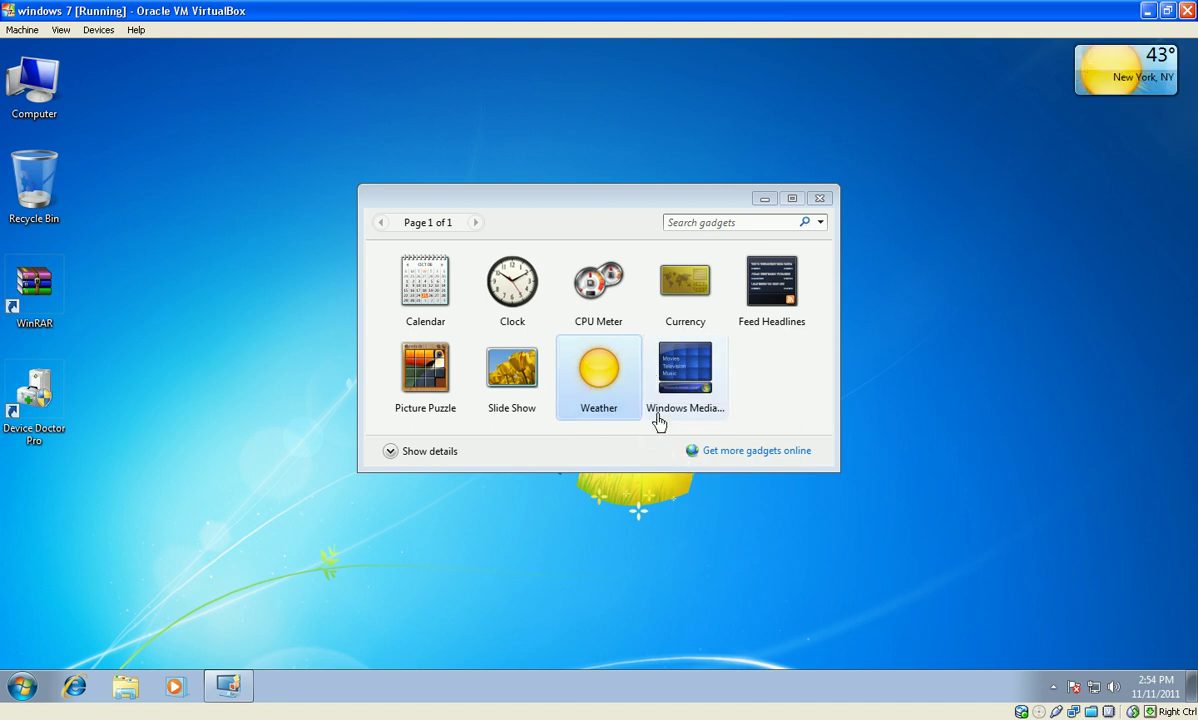
pyautogui.rightClick(524, 291)
pyautogui.click(559, 301)
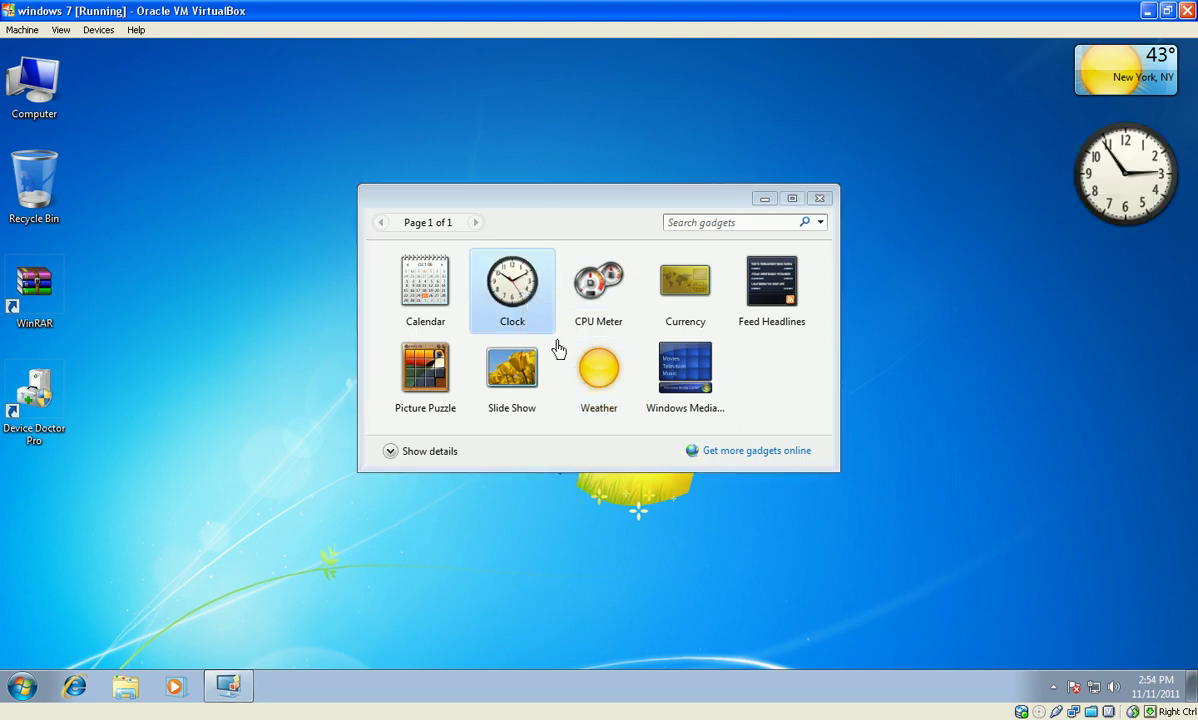
pyautogui.rightClick(511, 378)
pyautogui.click(543, 382)
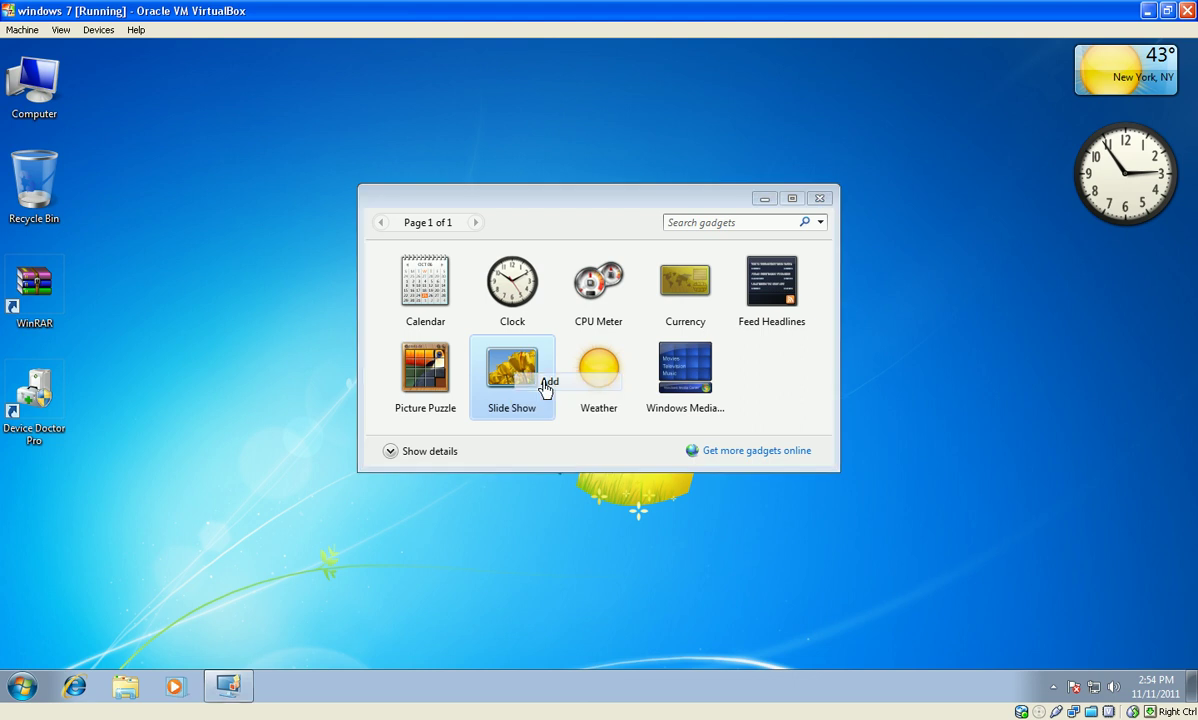
pyautogui.click(819, 198)
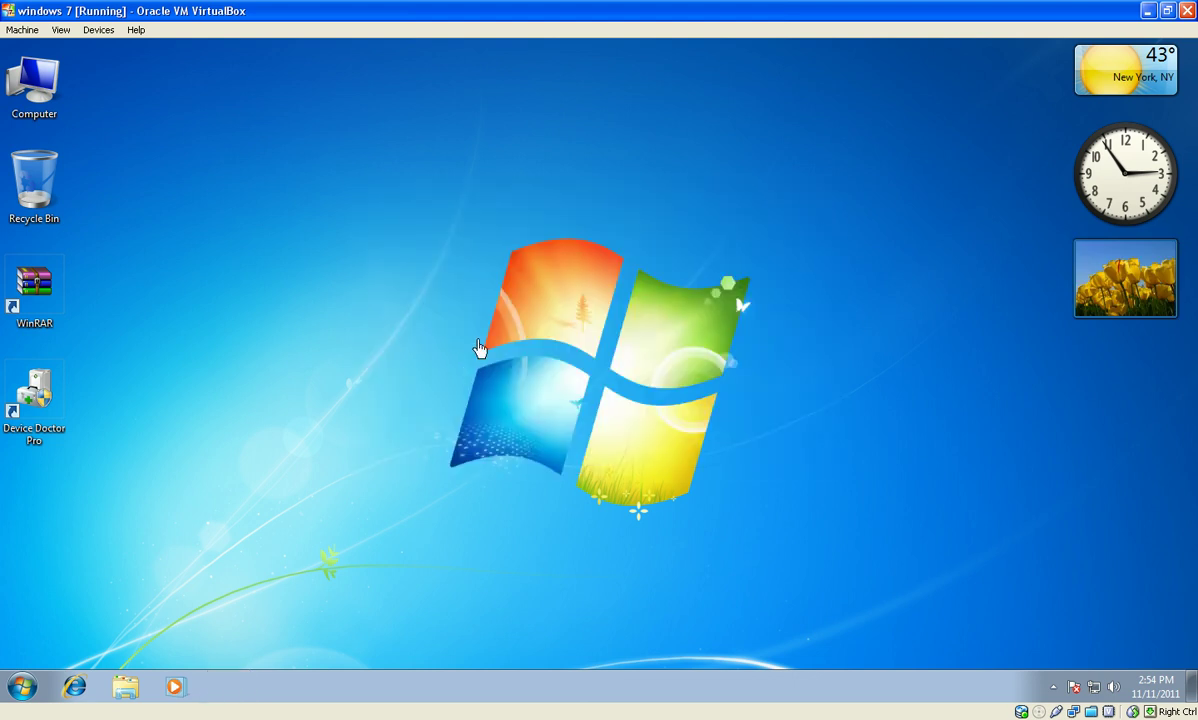
# Review the Slide Show gadget's folder, timing and transition options and accept them as they are.
pyautogui.moveTo(1092, 283)
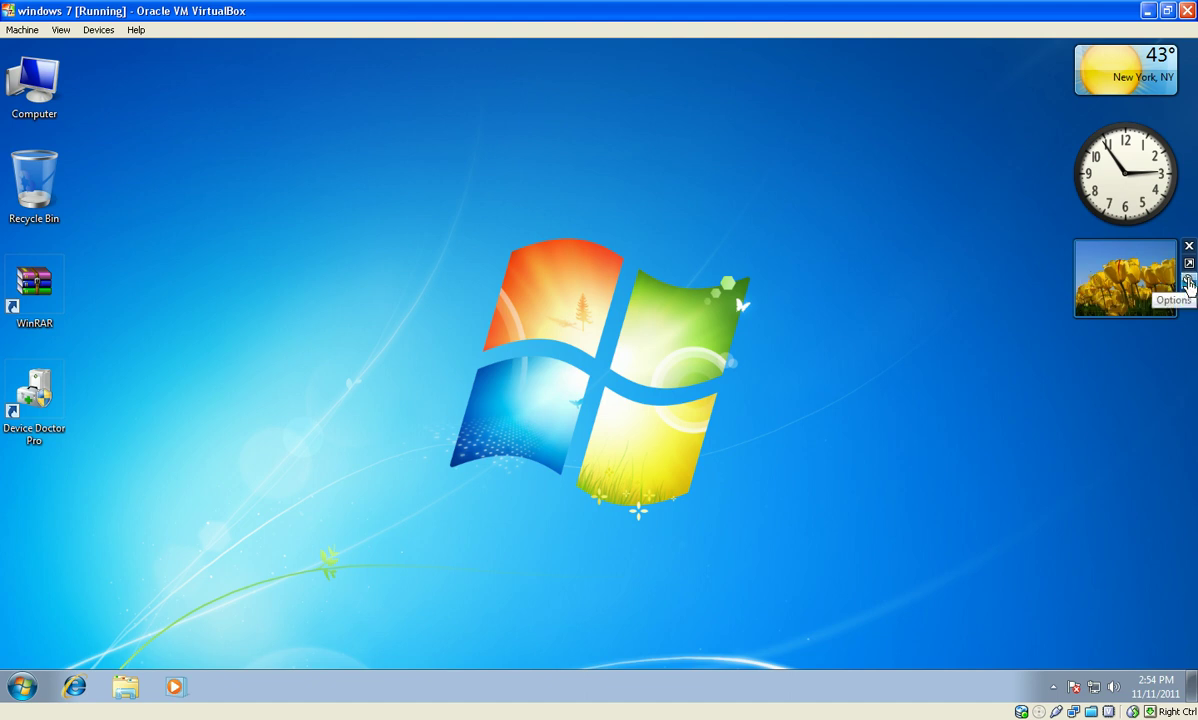
pyautogui.click(1188, 282)
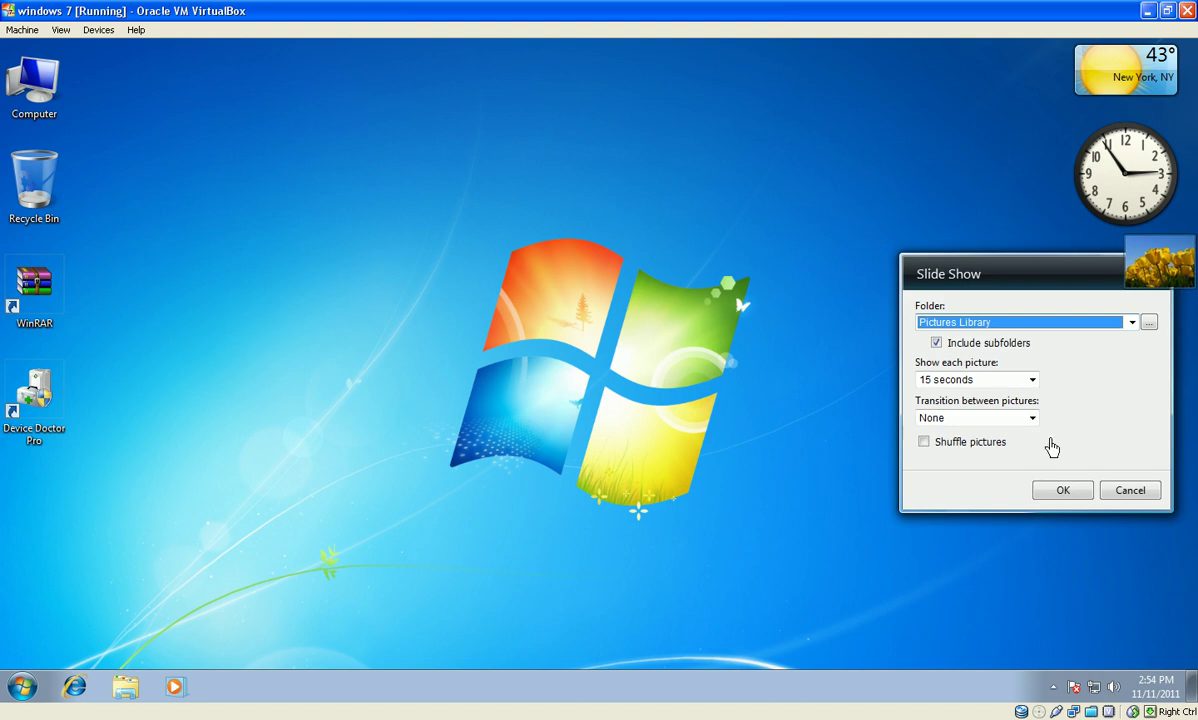
pyautogui.click(1063, 490)
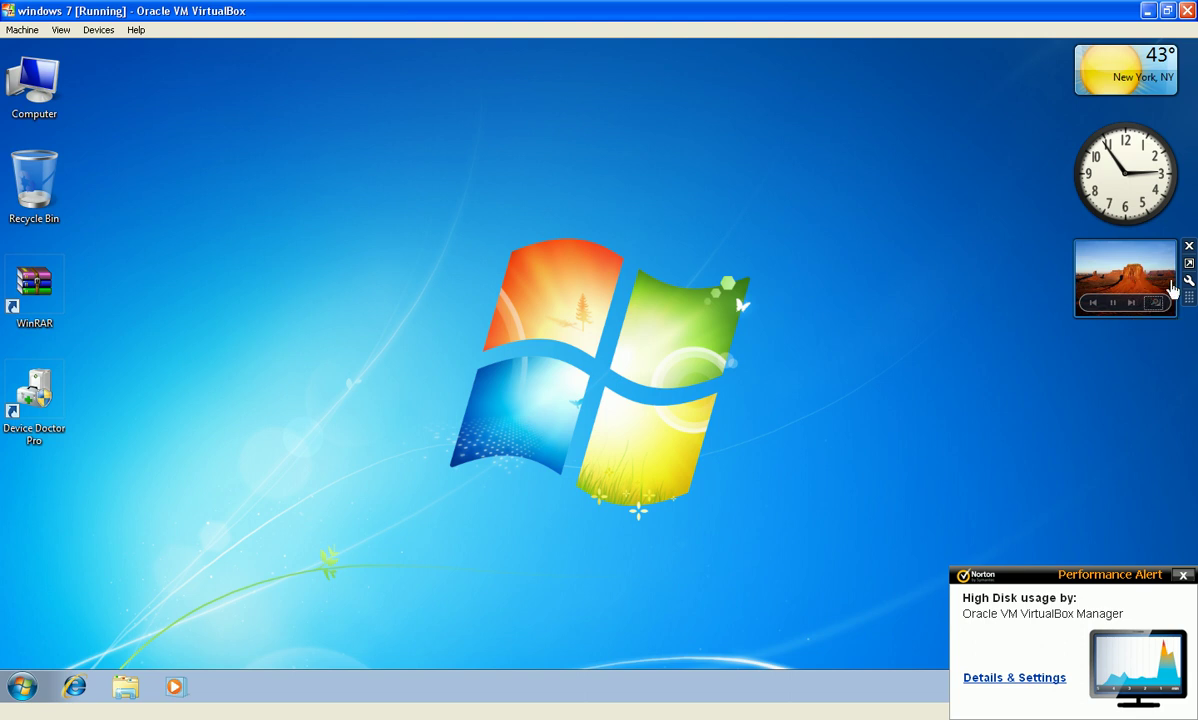
# Open the Slide Show gadget's Desert picture in Windows Photo Viewer and dismiss the Norton performance alert.
pyautogui.rightClick(584, 280)
pyautogui.click(1183, 575)
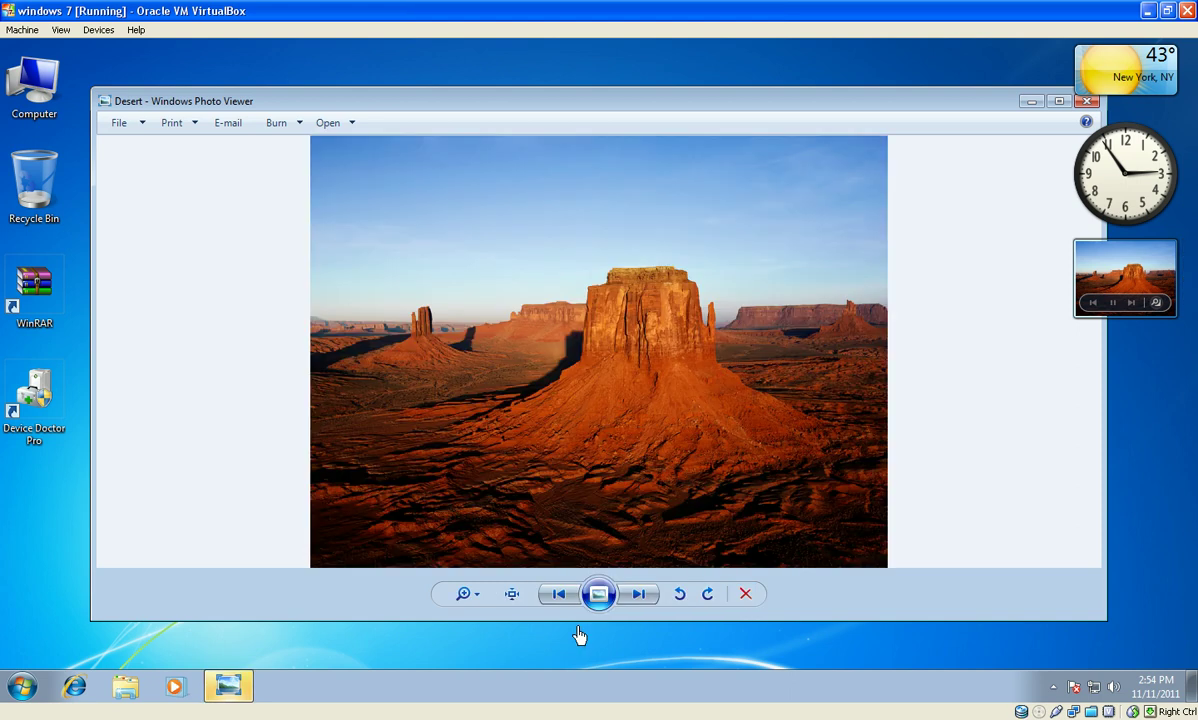
pyautogui.click(124, 123)
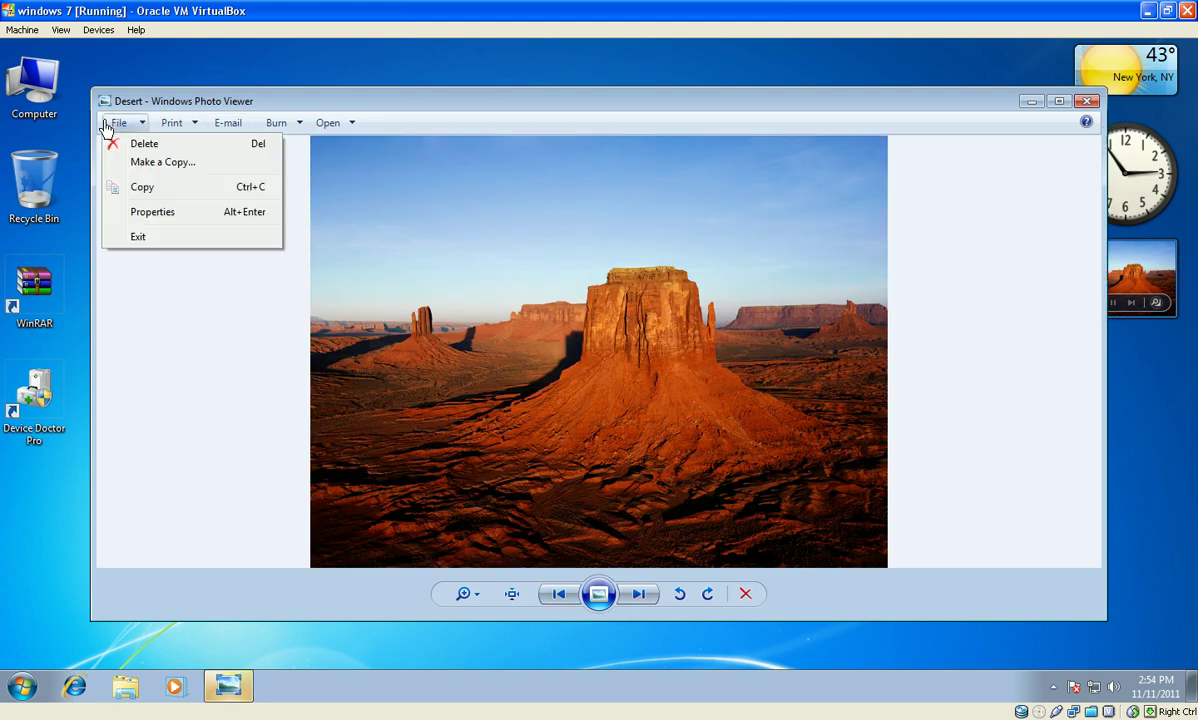
pyautogui.moveTo(172, 128)
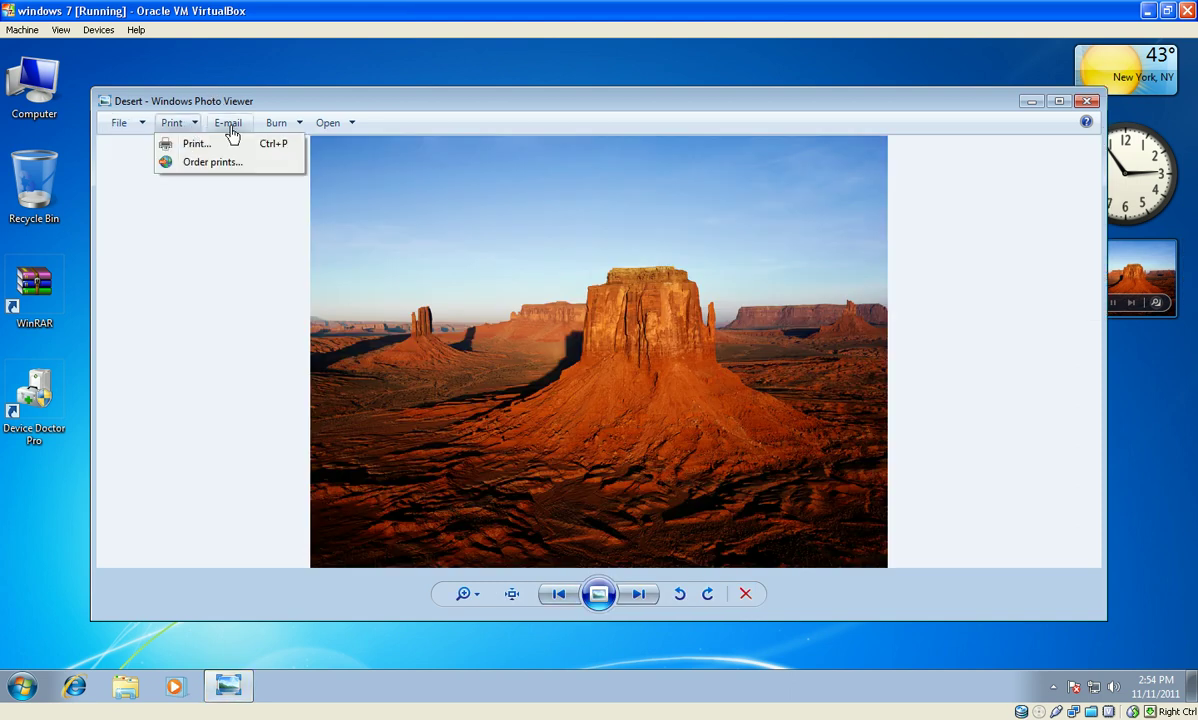
pyautogui.moveTo(278, 131)
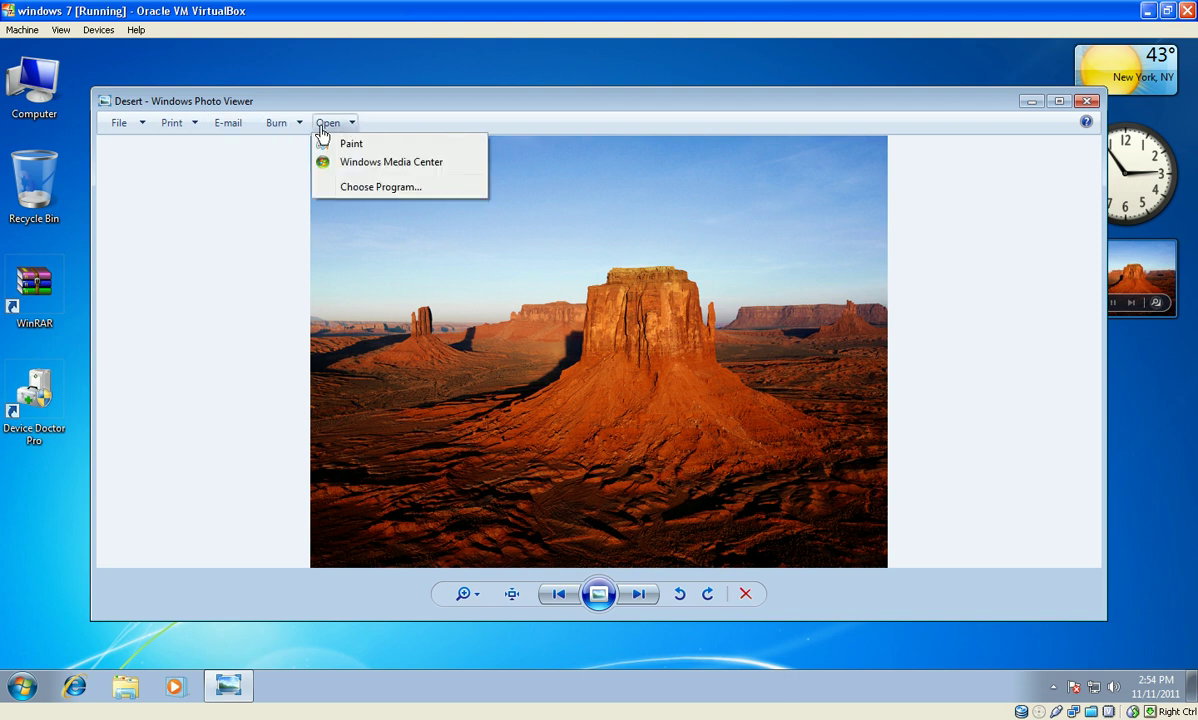
pyautogui.click(650, 373)
# Set the Desert picture as the desktop background and close the photo viewer.
pyautogui.rightClick(606, 274)
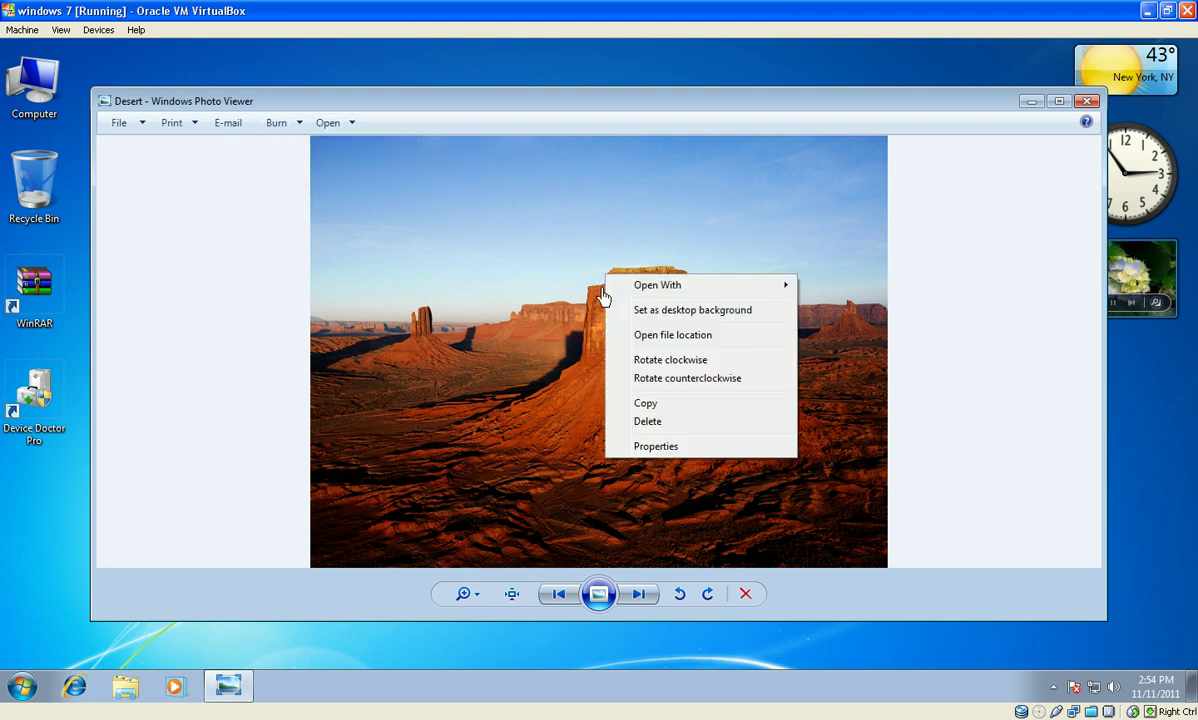
pyautogui.click(705, 318)
pyautogui.click(1086, 104)
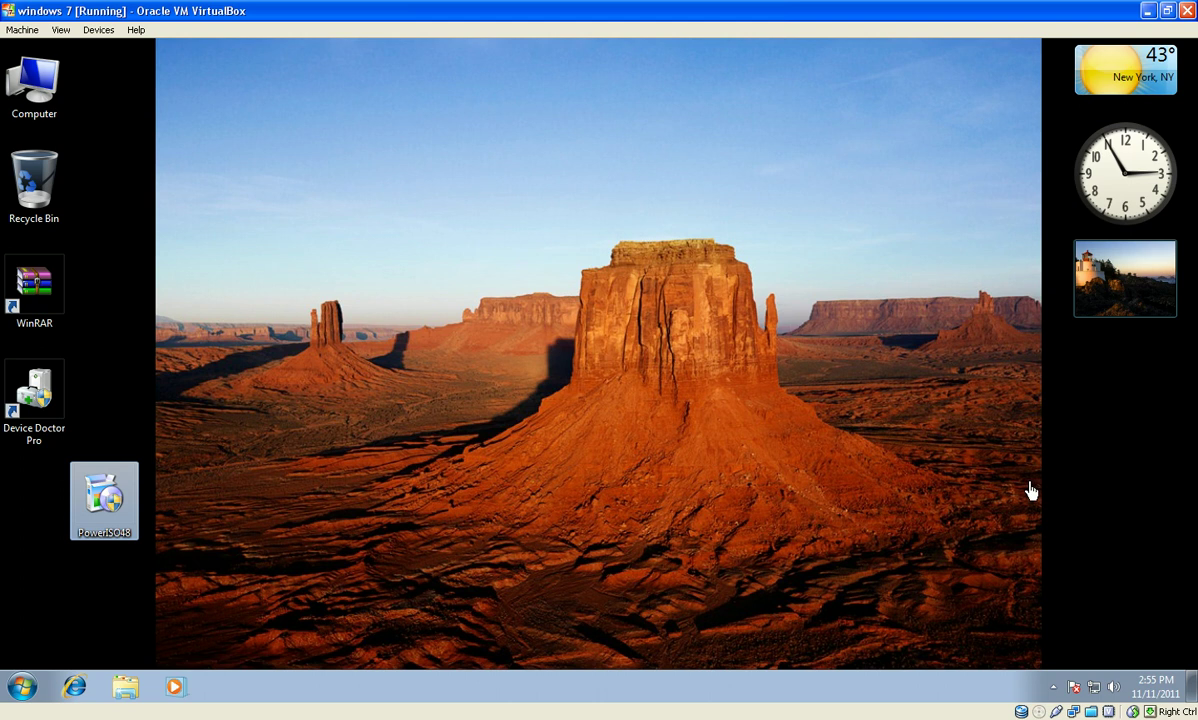
# Align the PowerISO48 installer with the other desktop icons and install PowerISO 4.8 in C:\Program Files\PowerISO.
pyautogui.moveTo(105, 493); pyautogui.dragTo(42, 490)
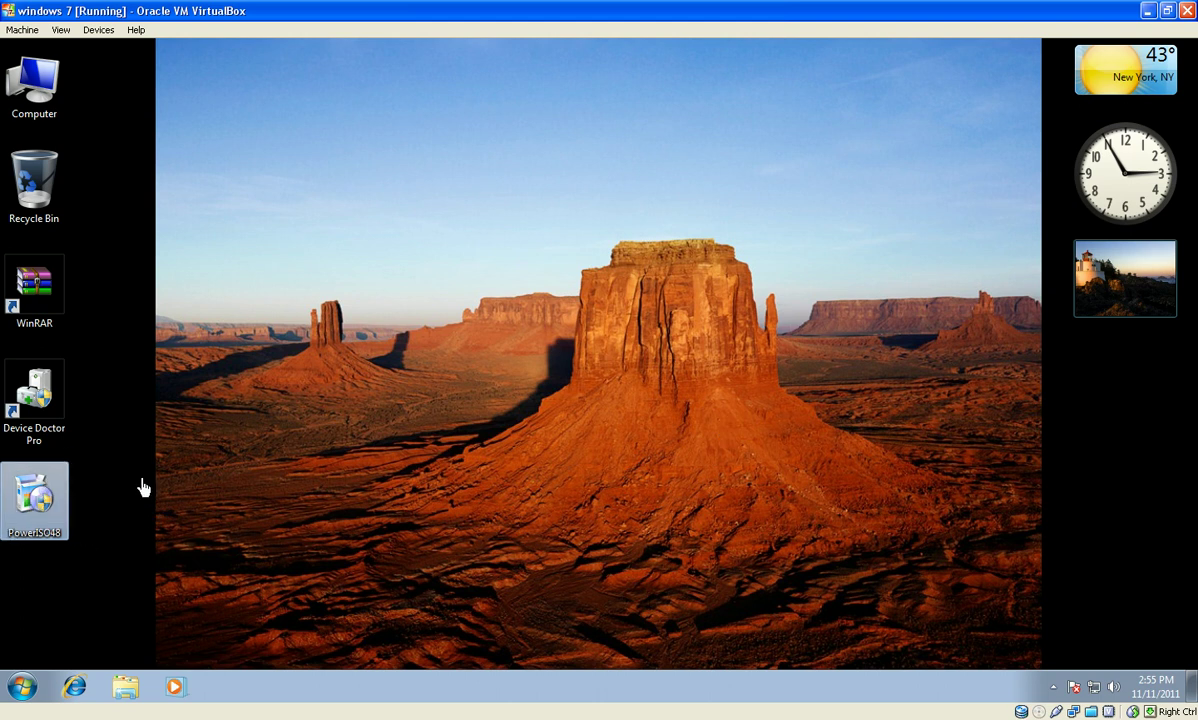
pyautogui.doubleClick(48, 492)
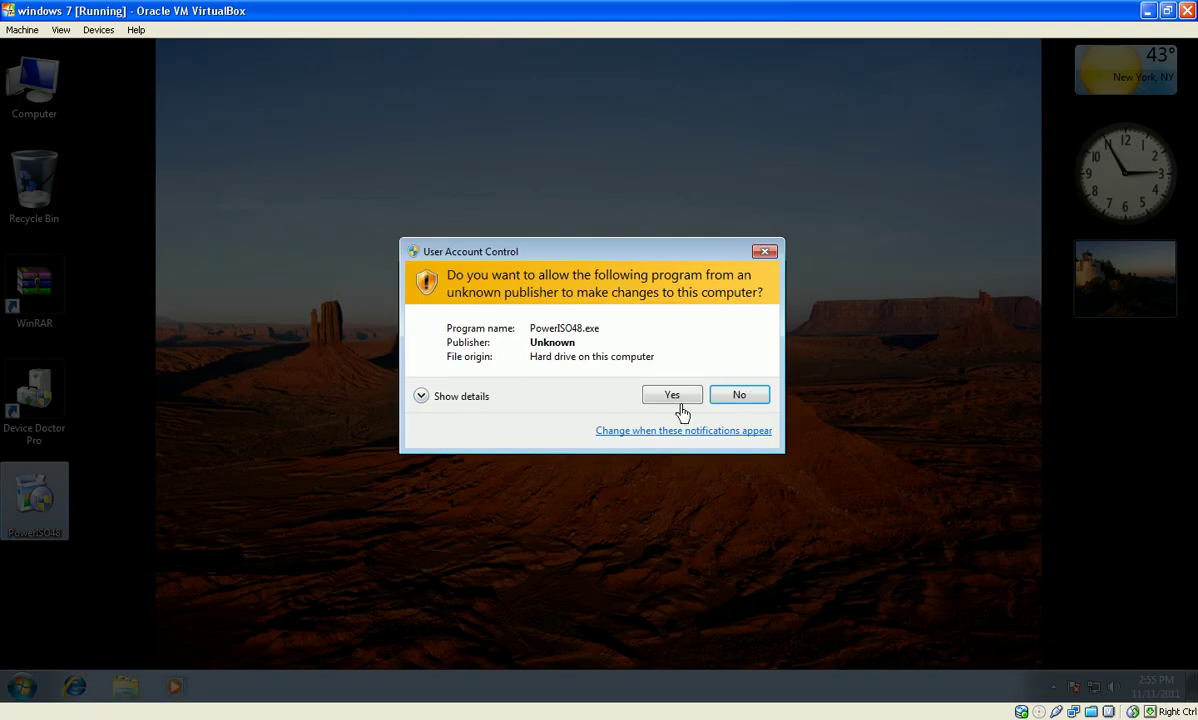
pyautogui.click(676, 400)
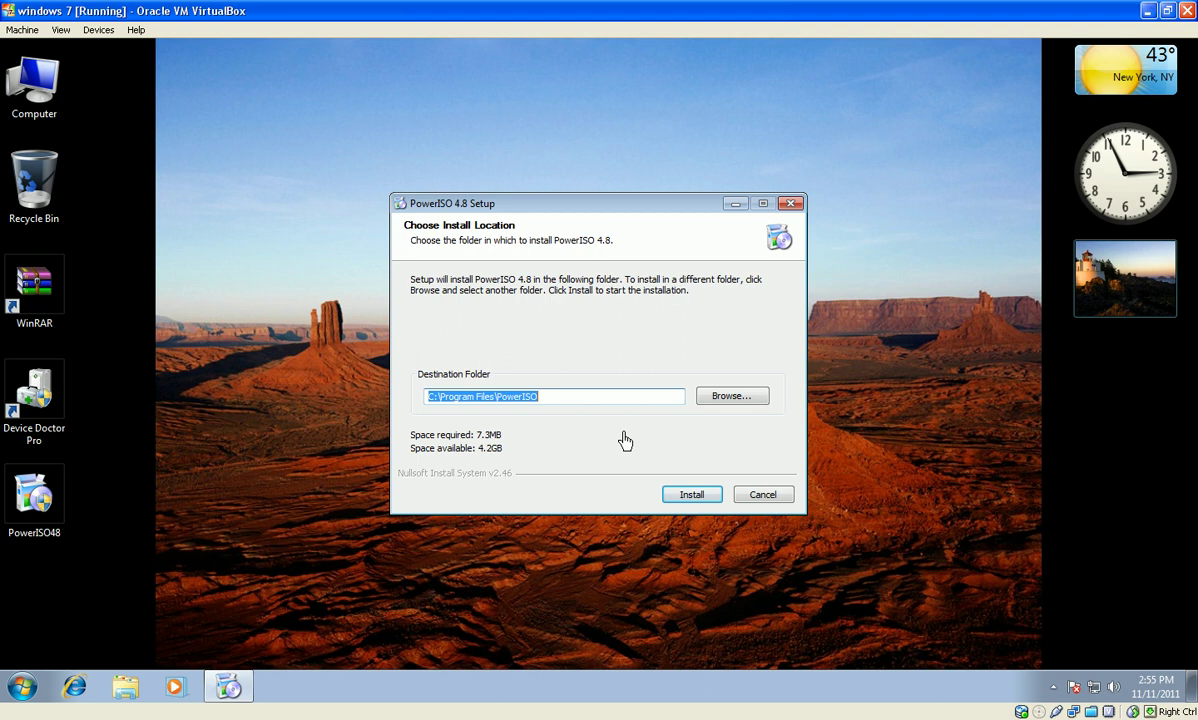
pyautogui.click(690, 495)
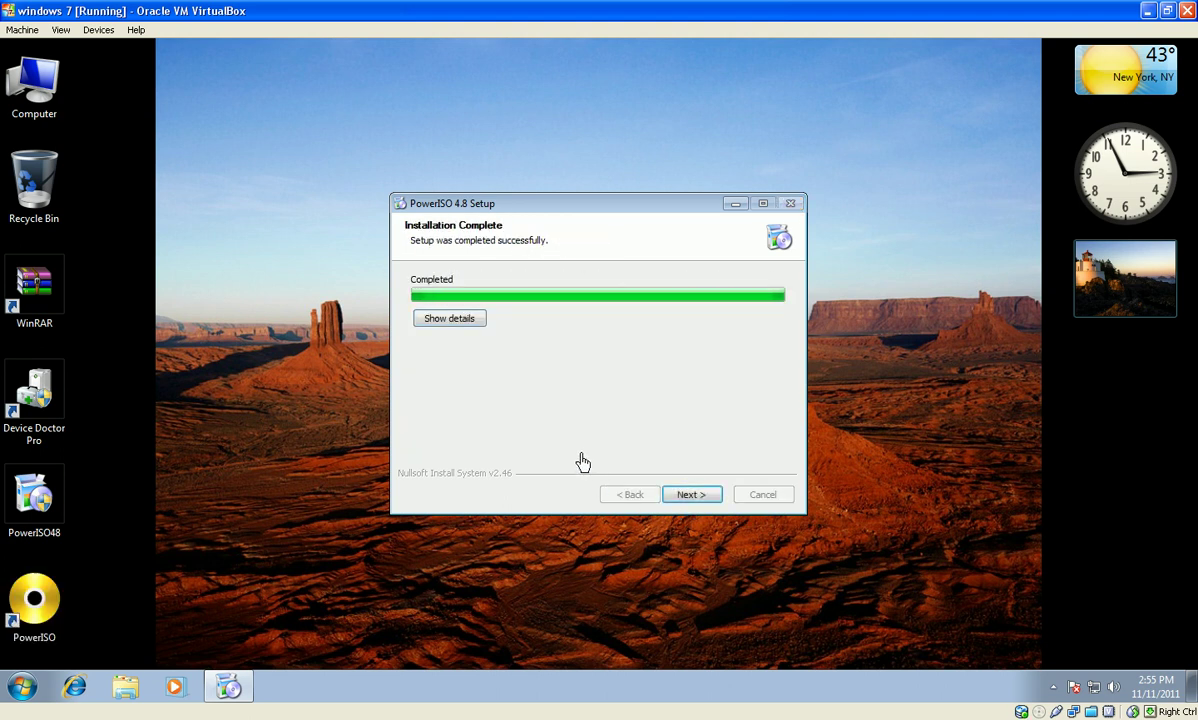
# Finish the PowerISO setup with its default file association and virtual drive options, and reboot the computer.
pyautogui.click(694, 498)
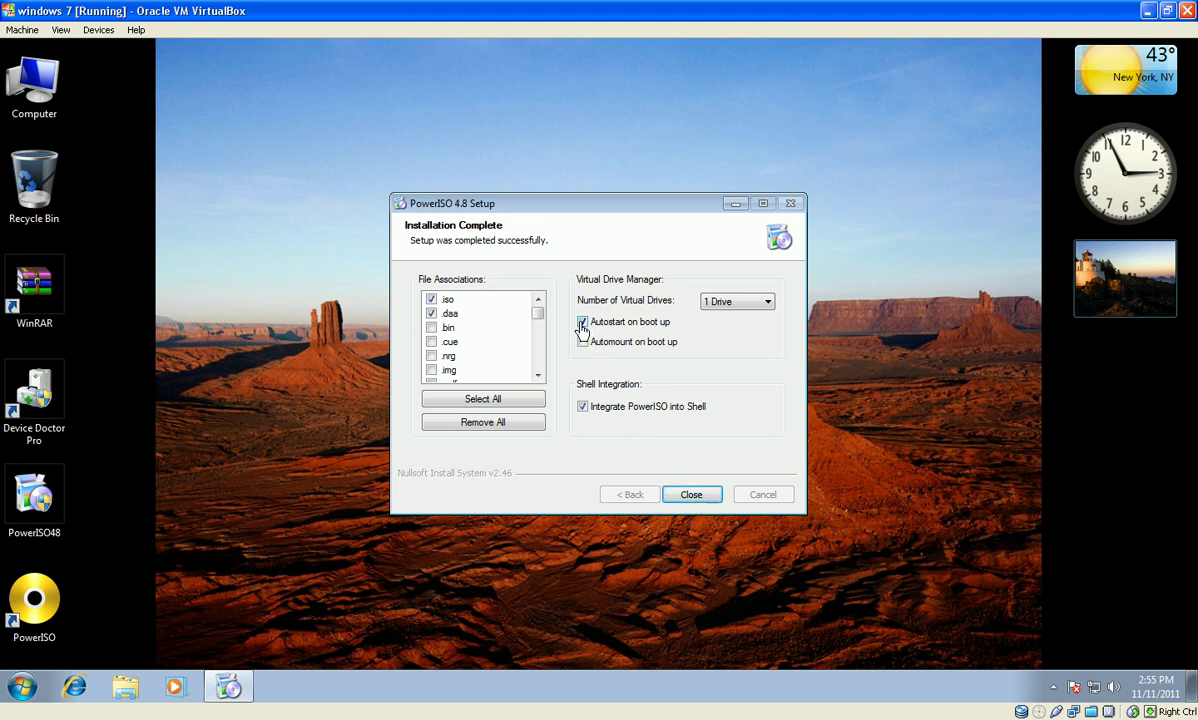
pyautogui.click(690, 497)
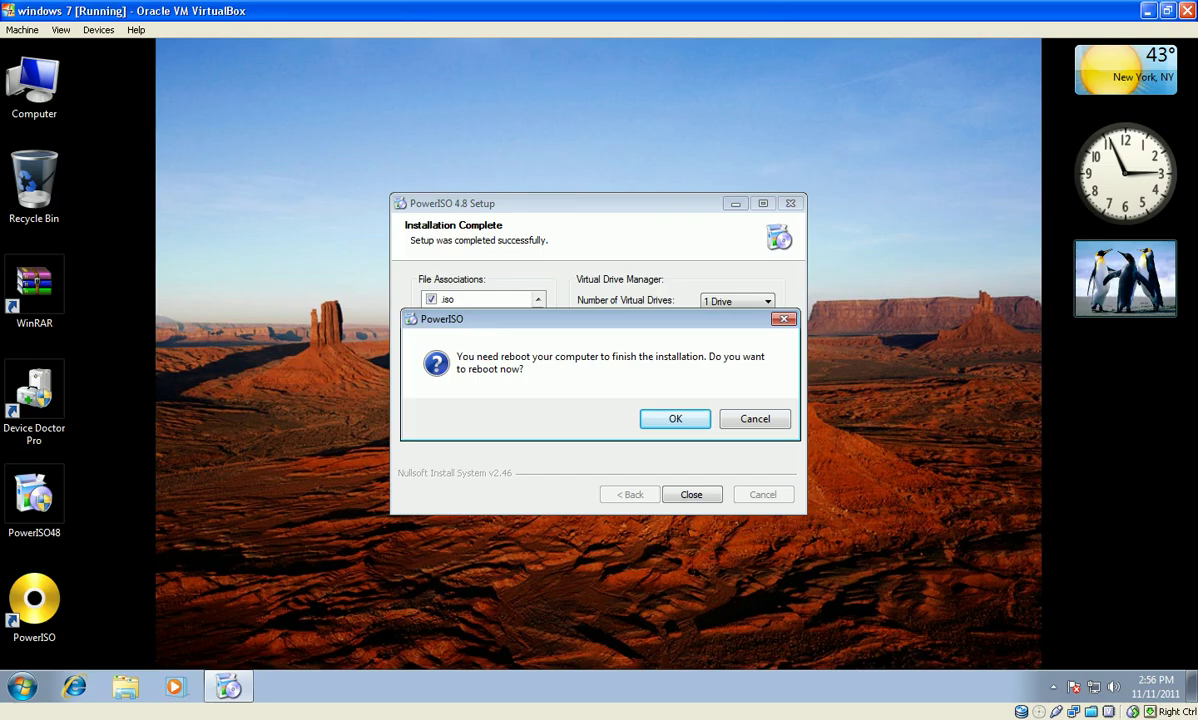
pyautogui.click(650, 416)
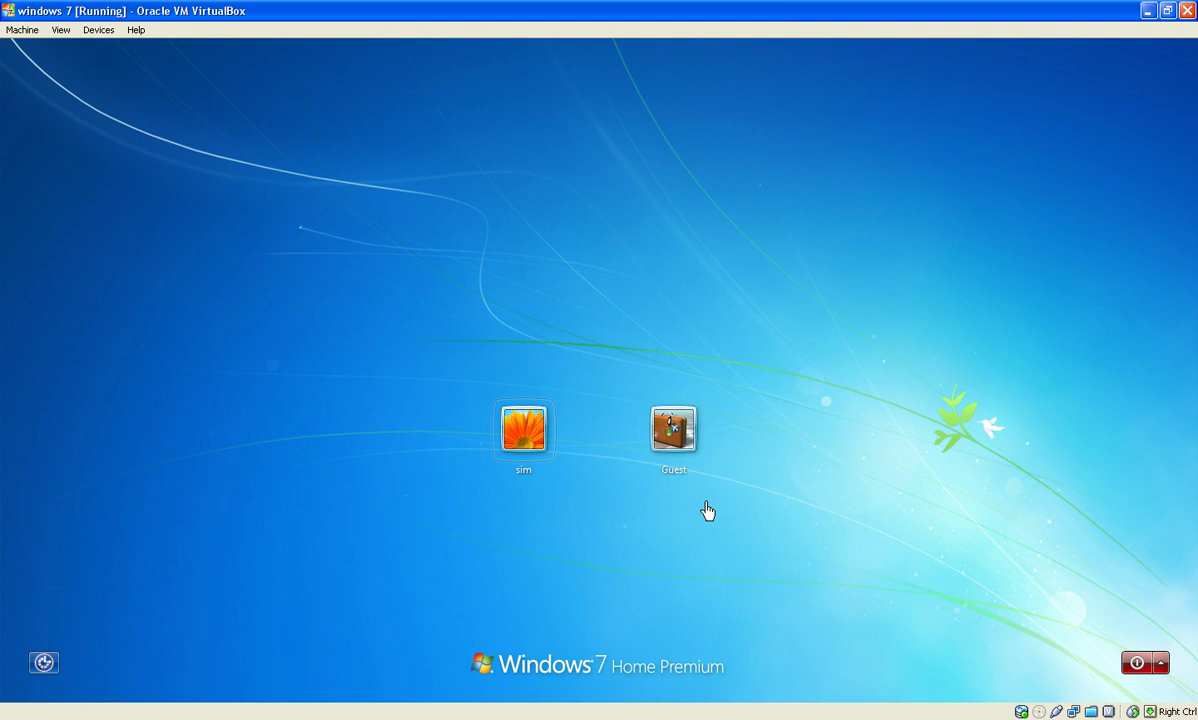
# Log in to the main Windows user account by entering its account password.
pyautogui.click(532, 441)
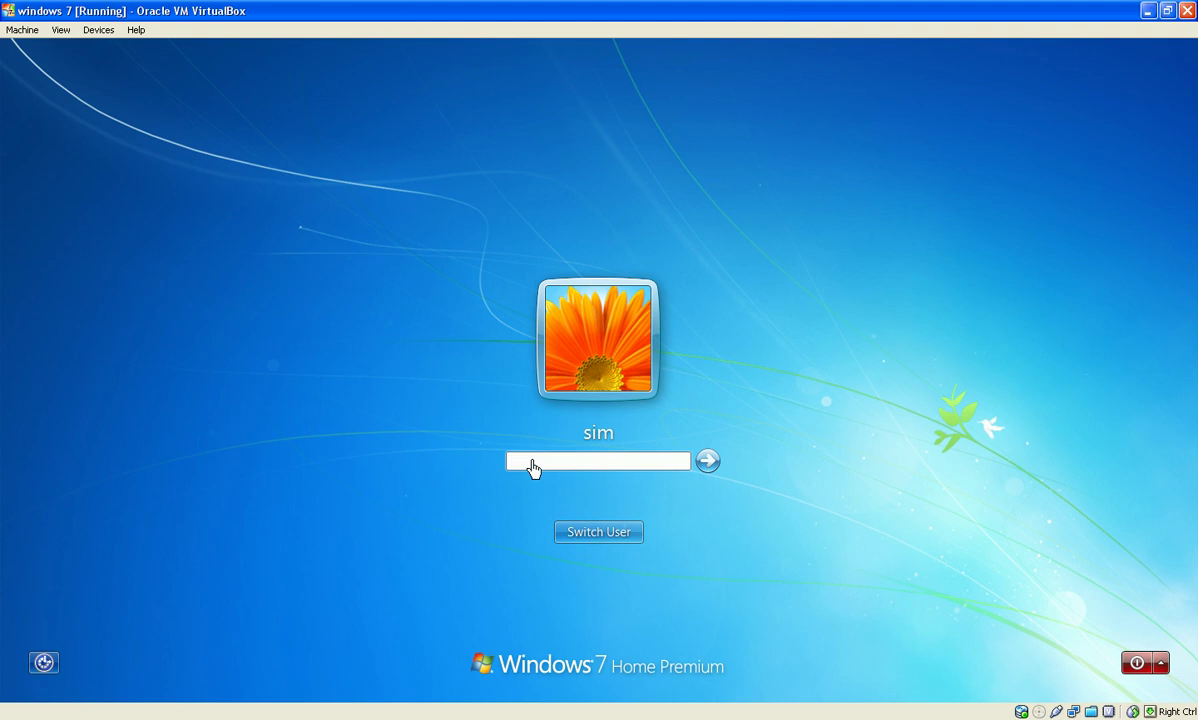
pyautogui.write('••••••••')
pyautogui.press('Return')
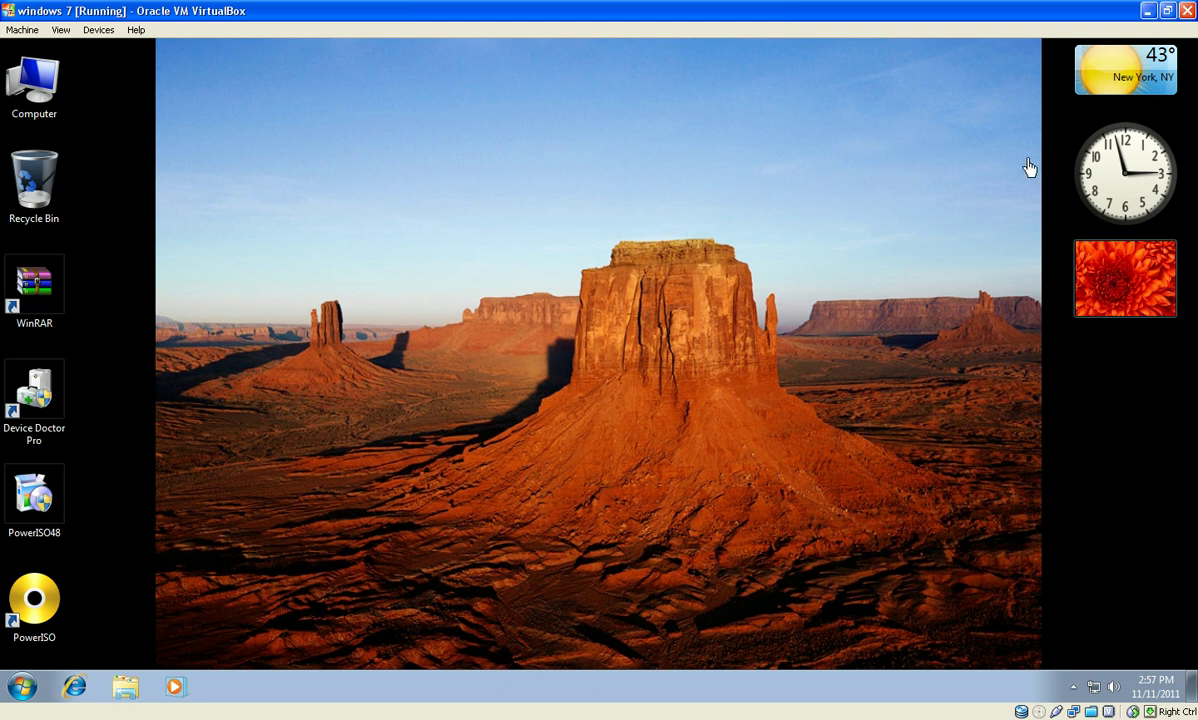
pyautogui.moveTo(1130, 208)
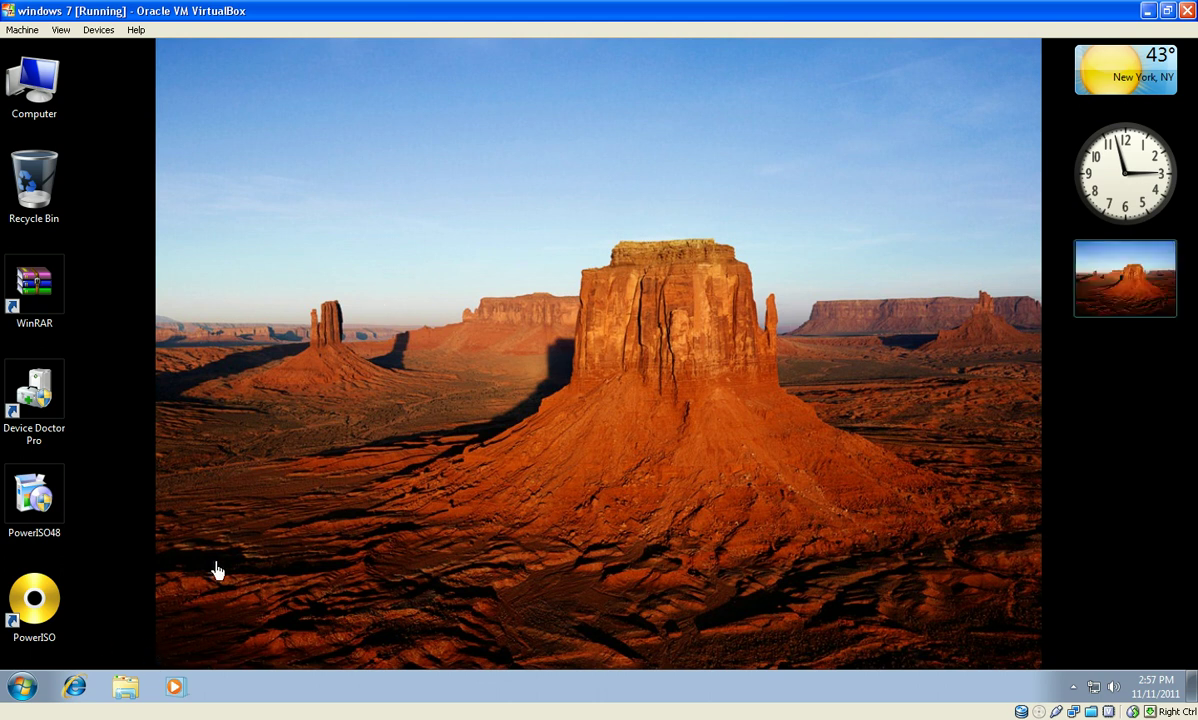
# Open the Control Panel and maximize its window.
pyautogui.click(18, 688)
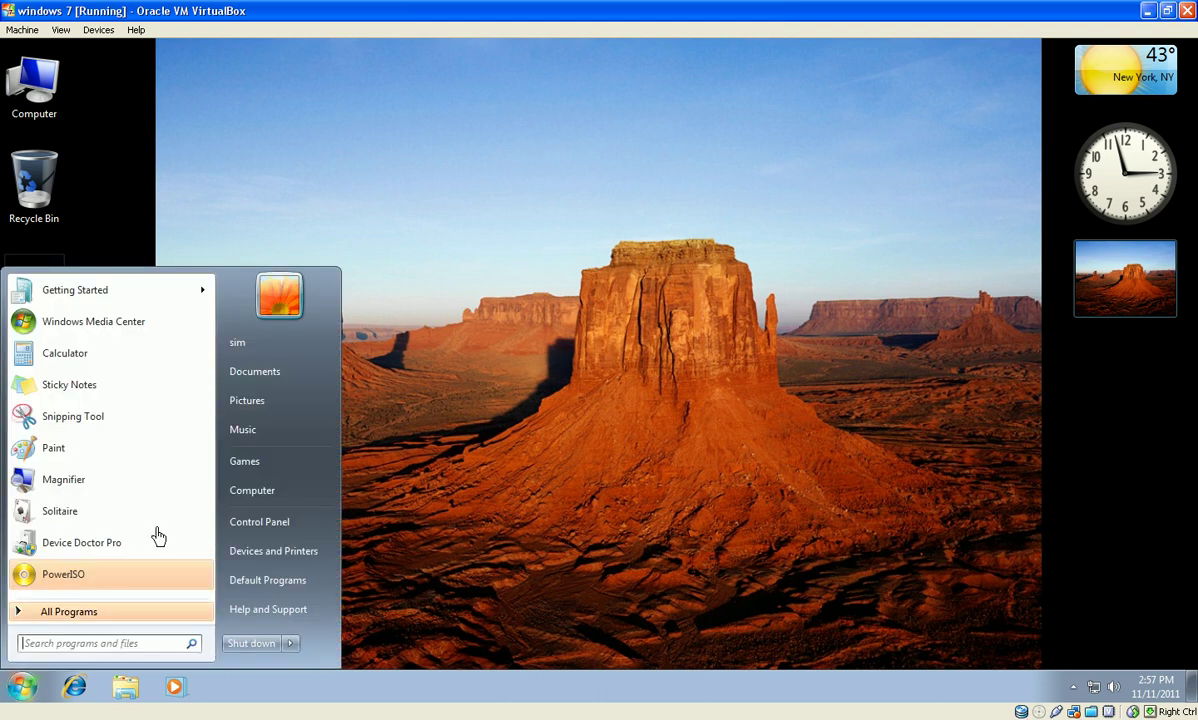
pyautogui.click(262, 524)
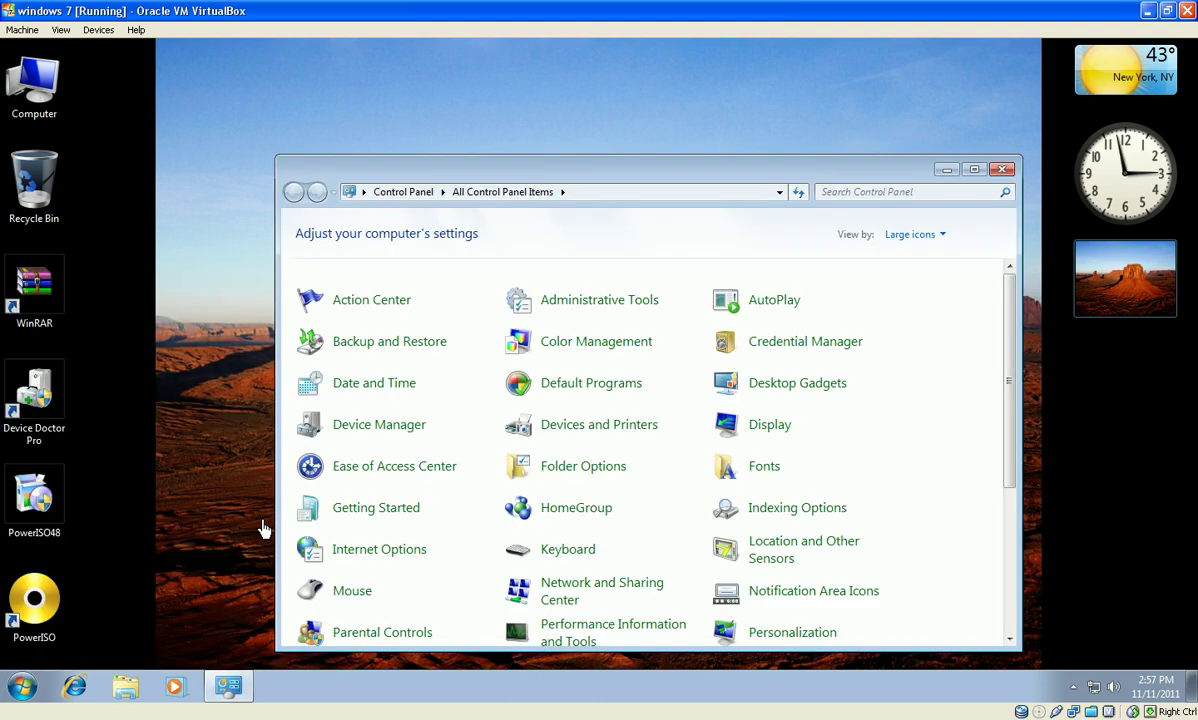
pyautogui.doubleClick(757, 175)
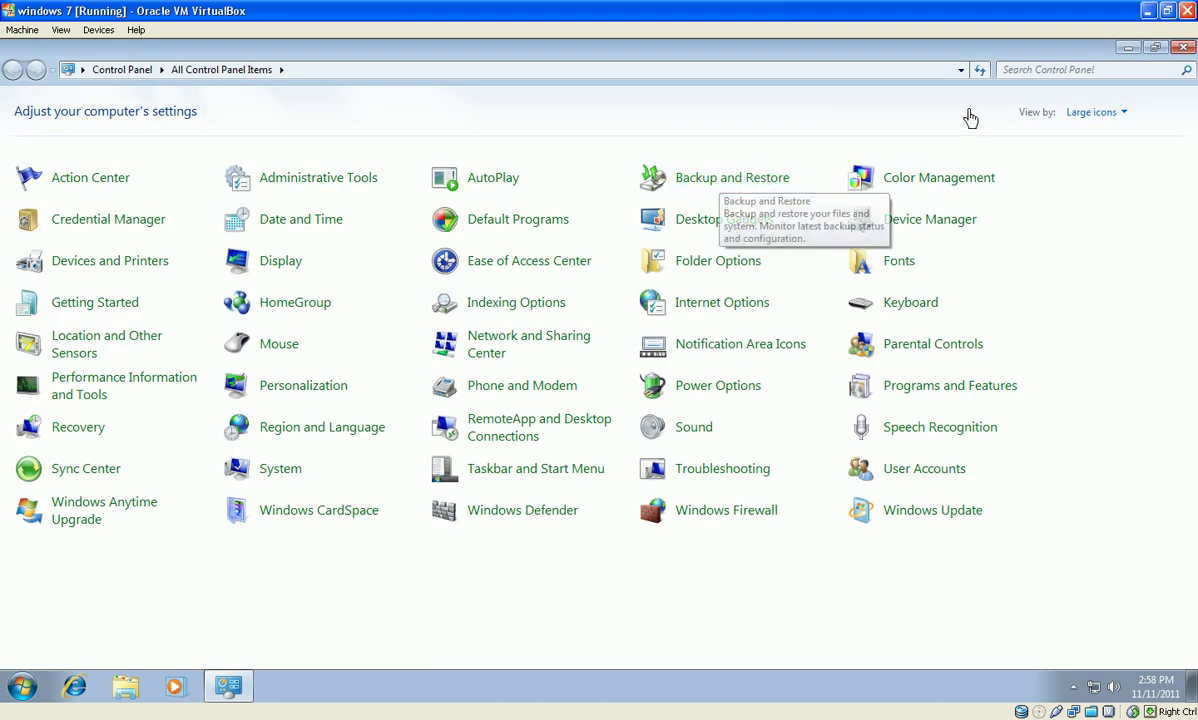
# Show the Control Panel in Category view and switch it back to Large icons.
pyautogui.click(1105, 115)
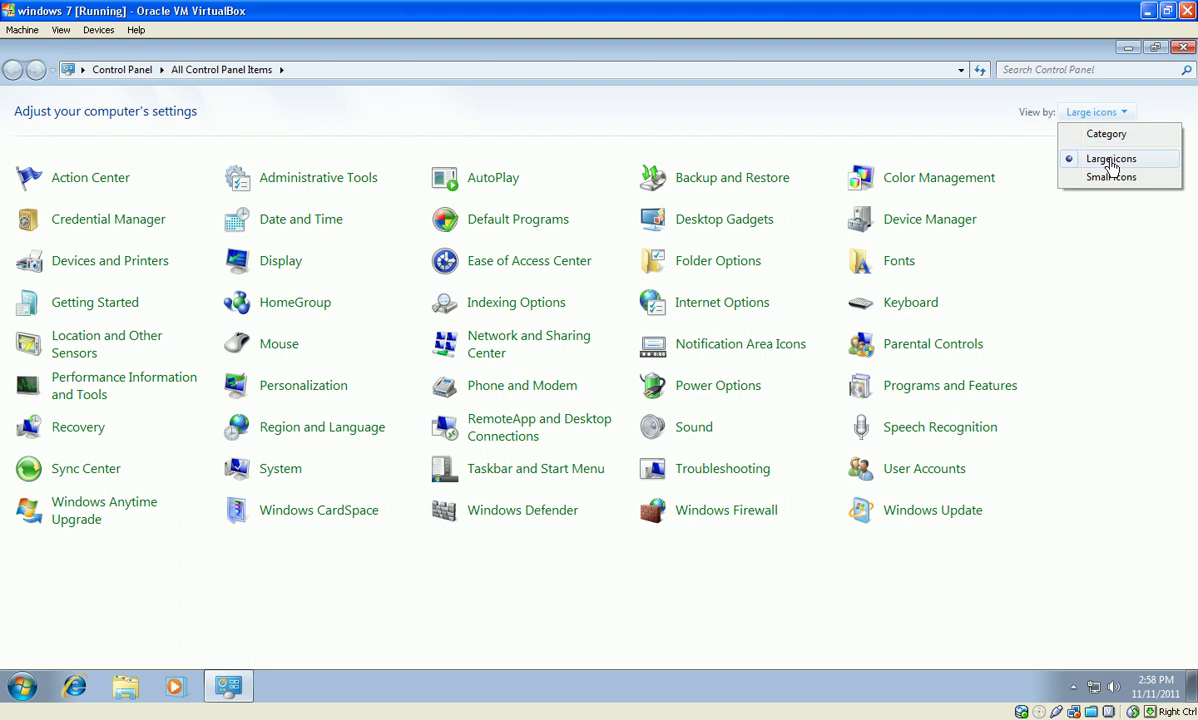
pyautogui.click(1102, 133)
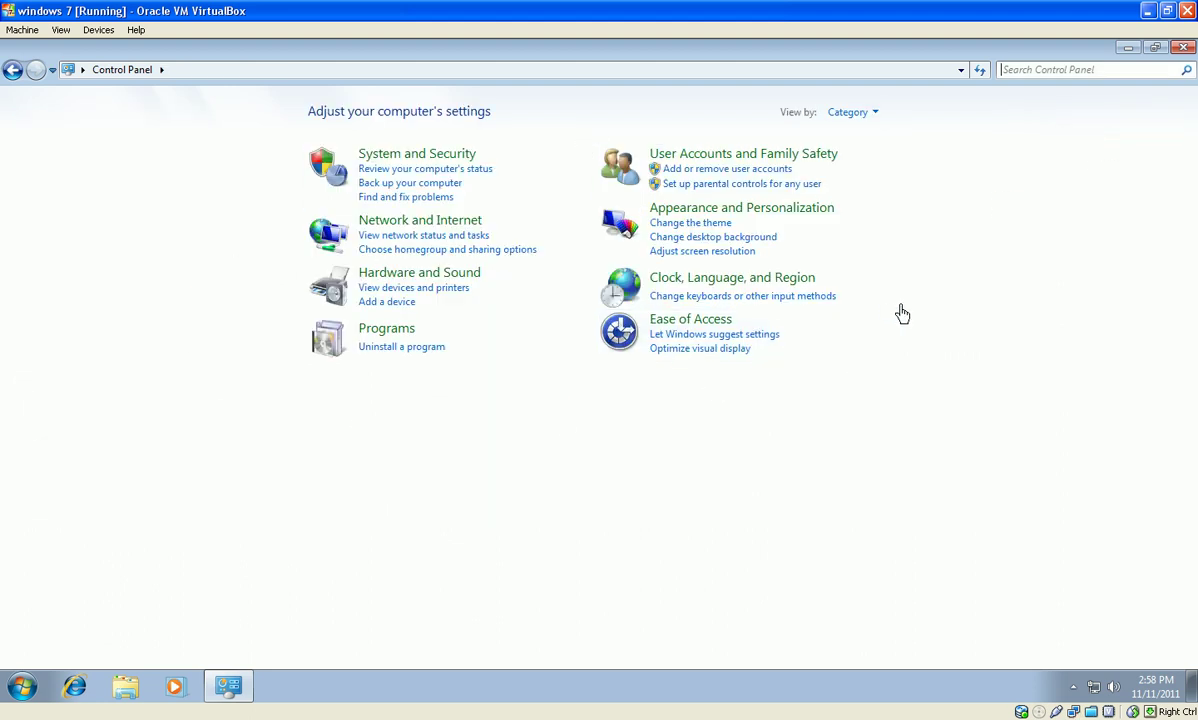
pyautogui.click(872, 113)
pyautogui.click(881, 158)
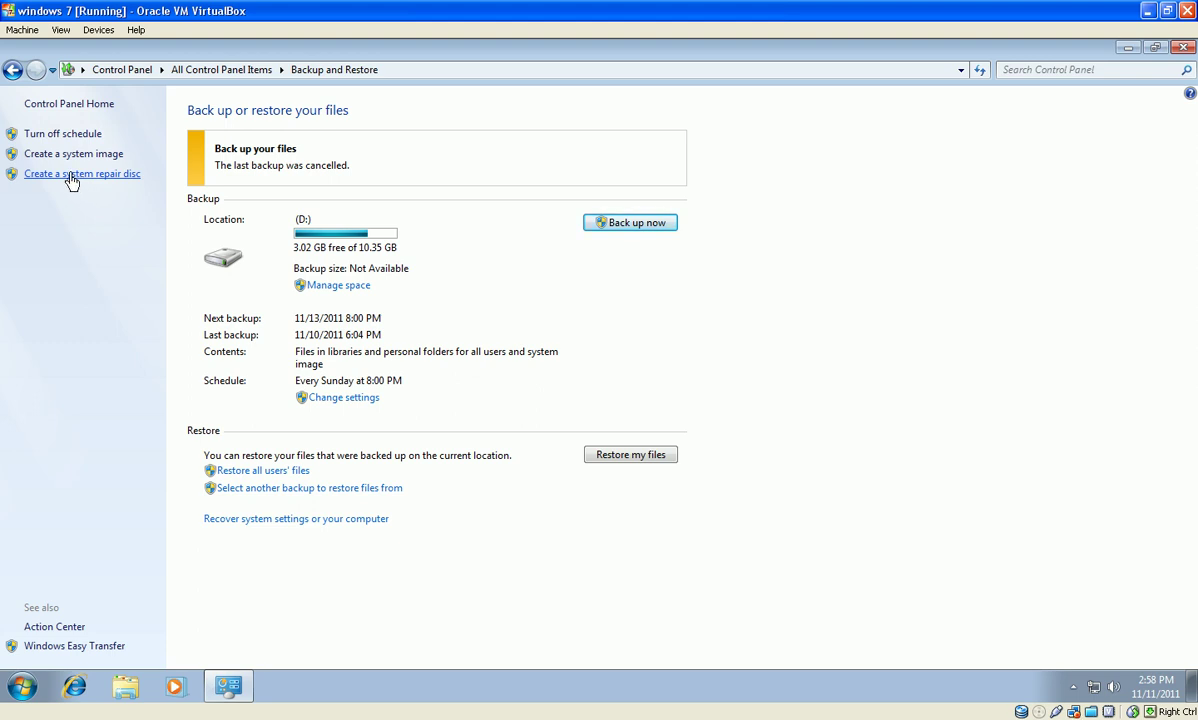
# Try to create a system repair disc from Backup and Restore, dismiss the error and cancel the dialog.
pyautogui.click(71, 181)
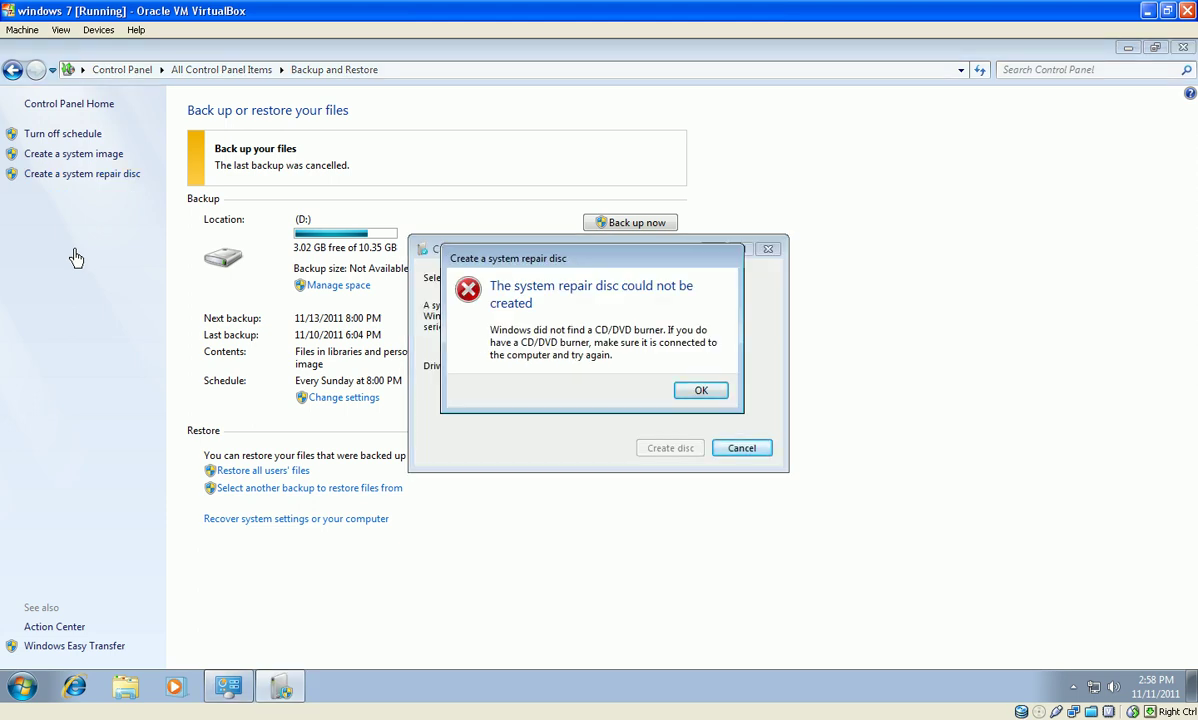
pyautogui.click(700, 393)
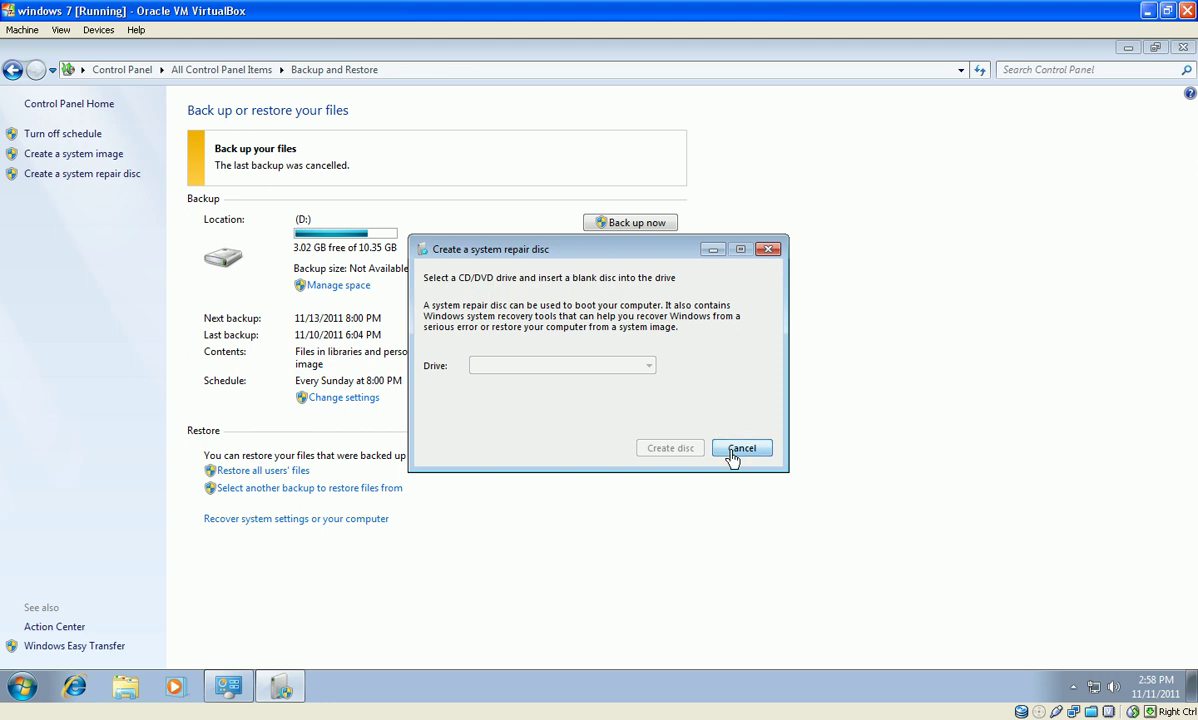
pyautogui.click(740, 448)
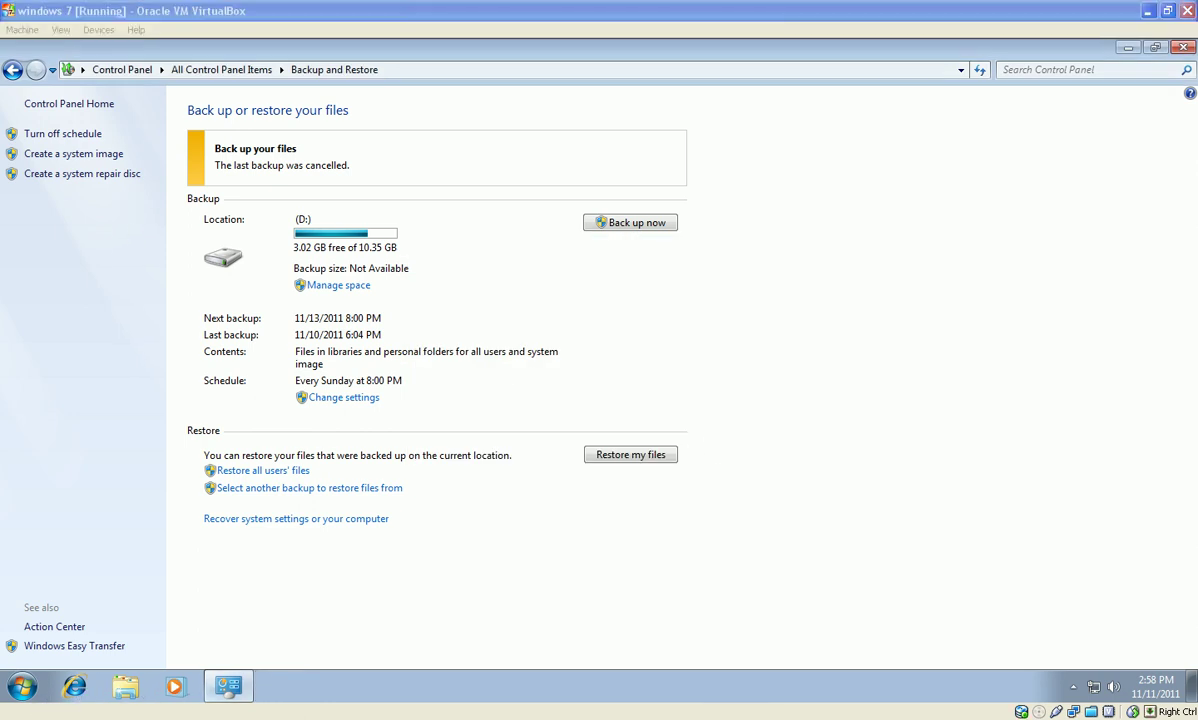
# Switch to Internet Explorer and play the Microsoft video on creating a system repair disc.
pyautogui.click(1120, 660)
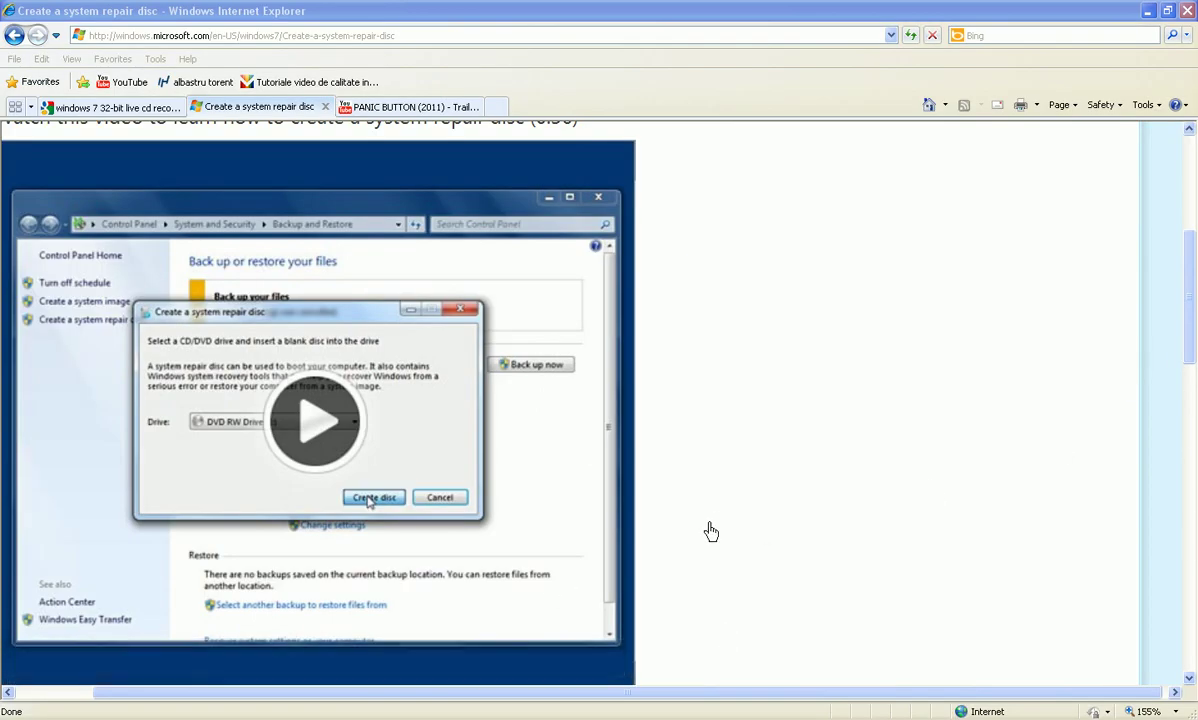
pyautogui.click(313, 441)
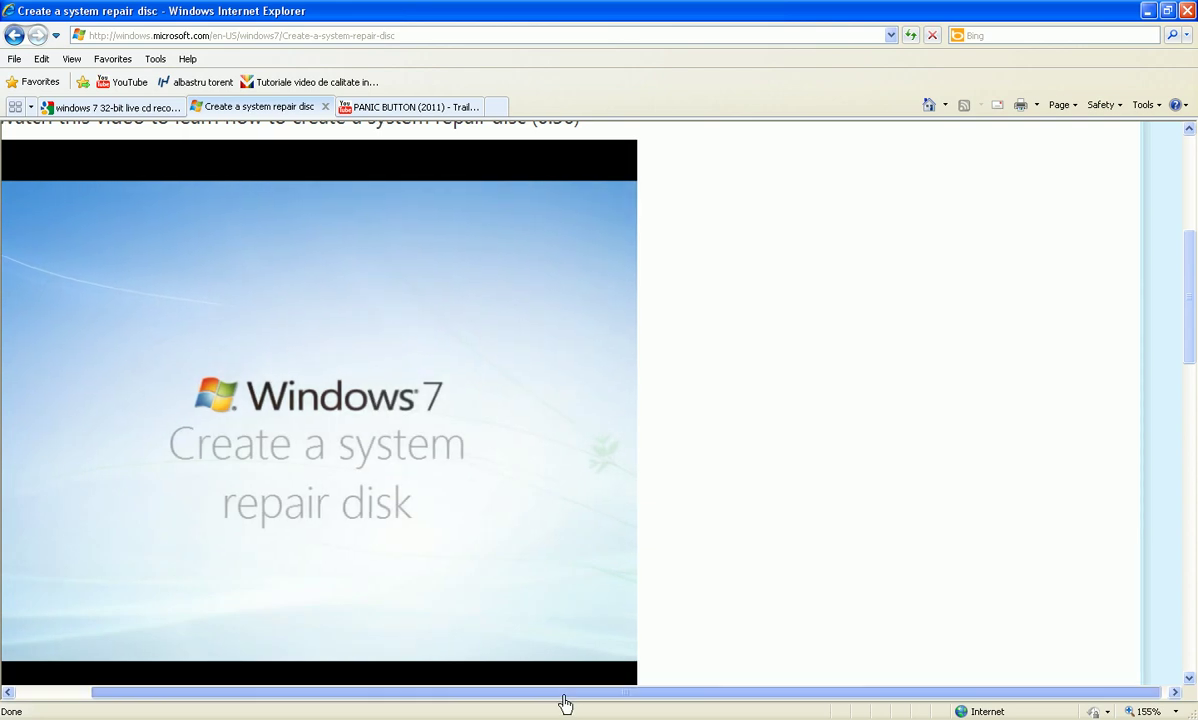
pyautogui.moveTo(566, 703); pyautogui.dragTo(455, 703)
pyautogui.moveTo(1193, 345); pyautogui.dragTo(1188, 351)
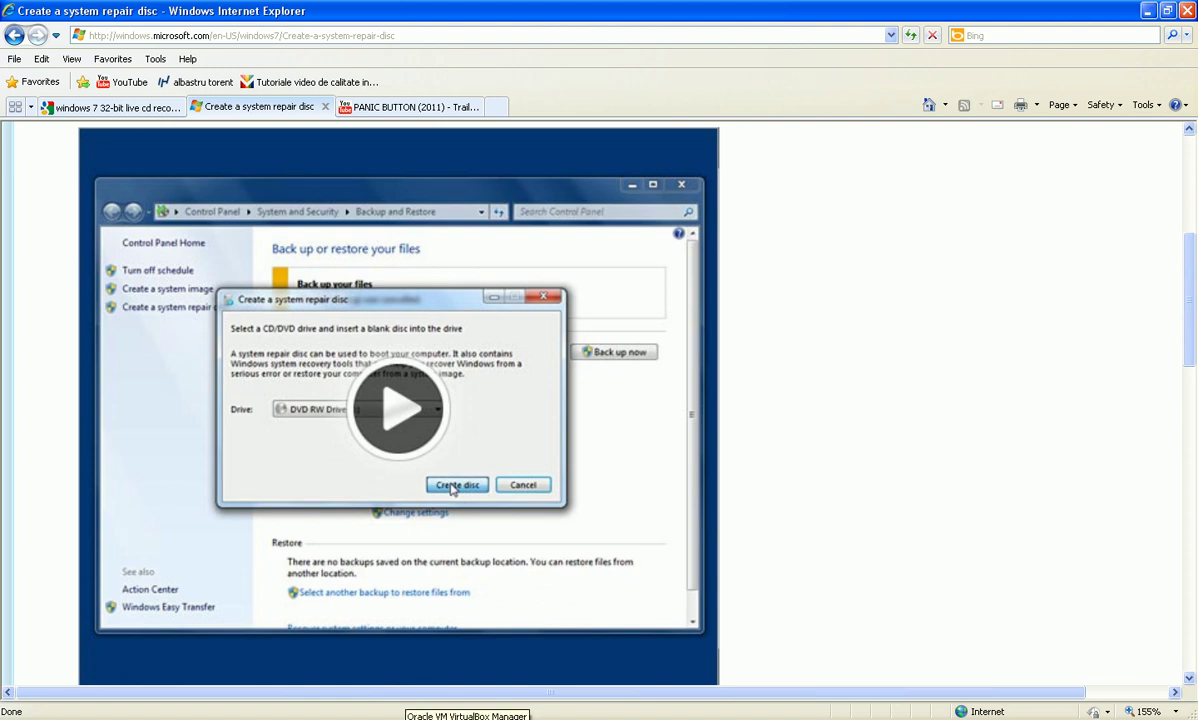
# Return to the Windows 7 virtual machine, view the system repair disc dialog again and cancel it.
pyautogui.hotkey('alt', 'Tab')
pyautogui.hotkey('alt', 'Tab')
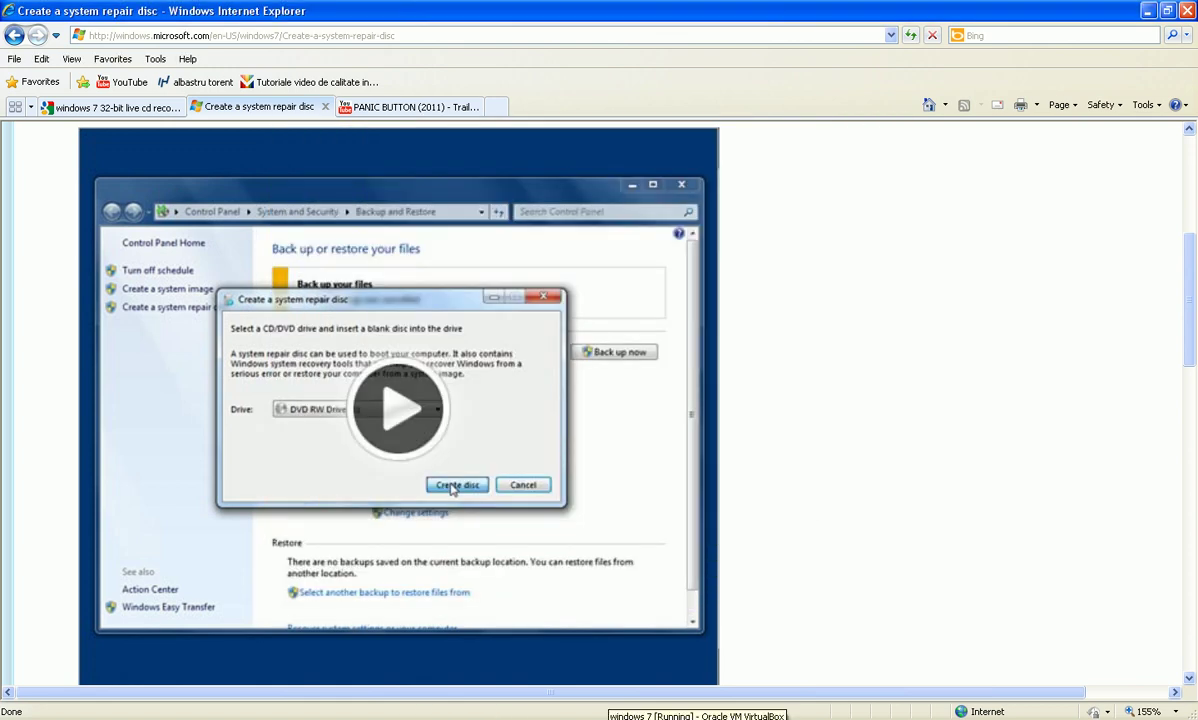
pyautogui.hotkey('alt', 'Tab')
pyautogui.hotkey('alt', 'Tab')
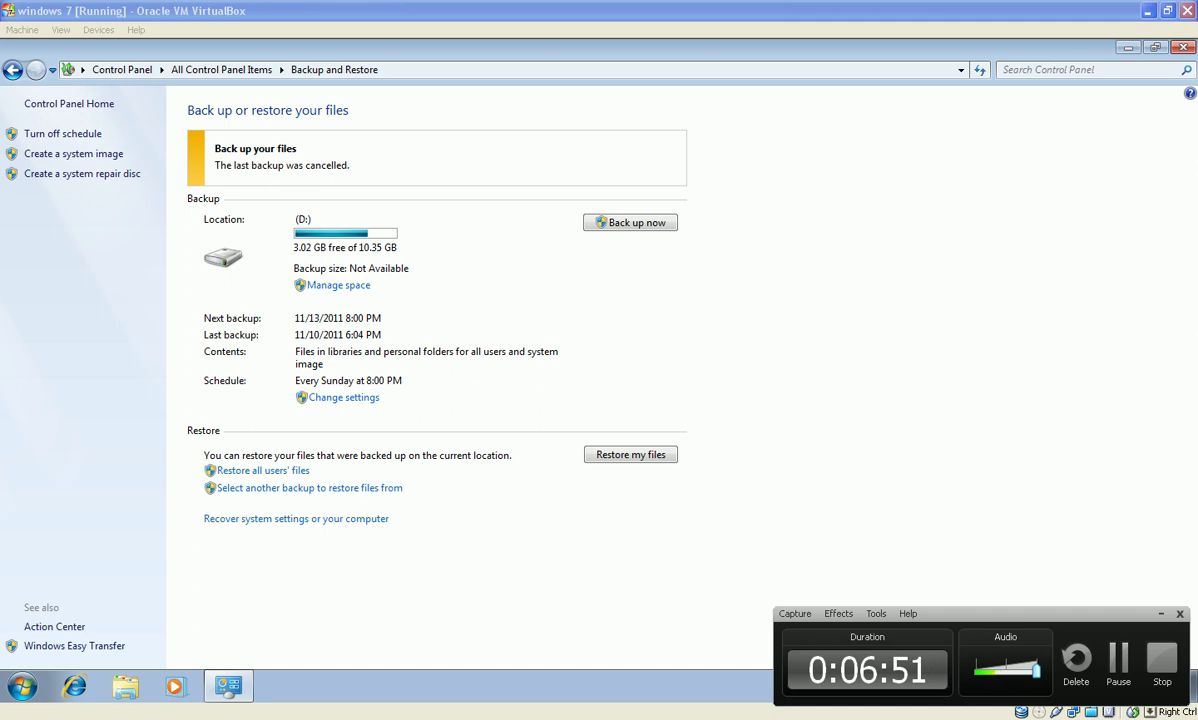
pyautogui.click(71, 176)
pyautogui.click(700, 388)
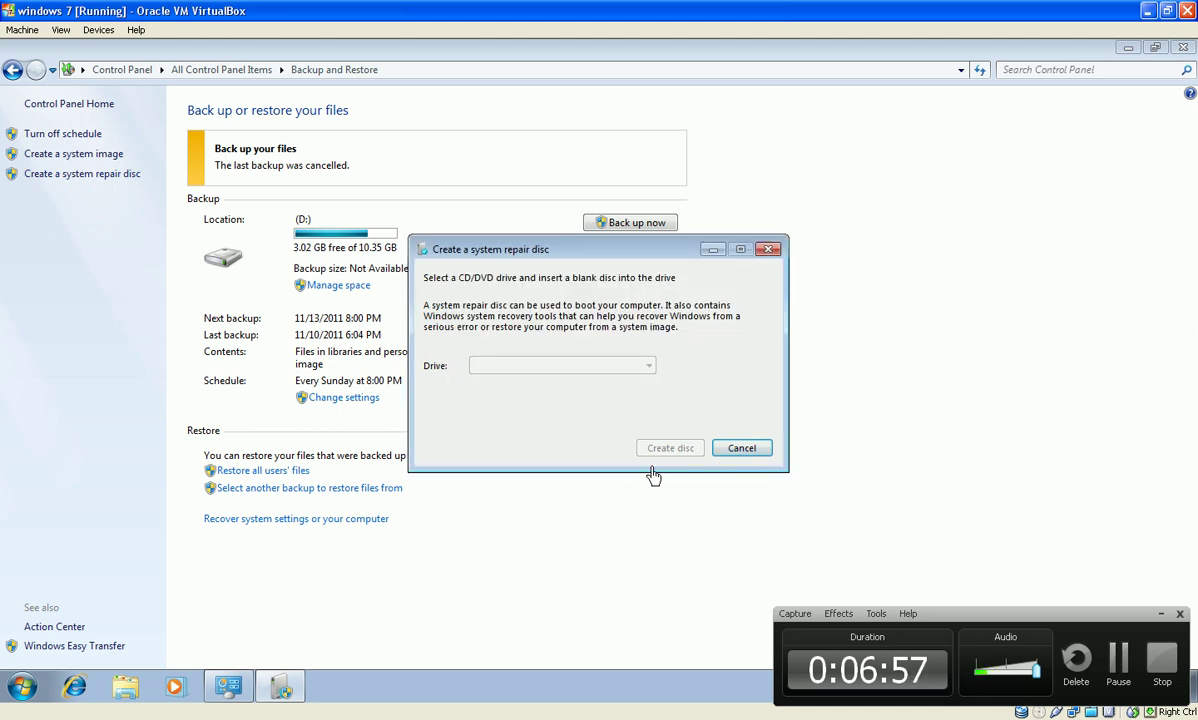
pyautogui.click(757, 454)
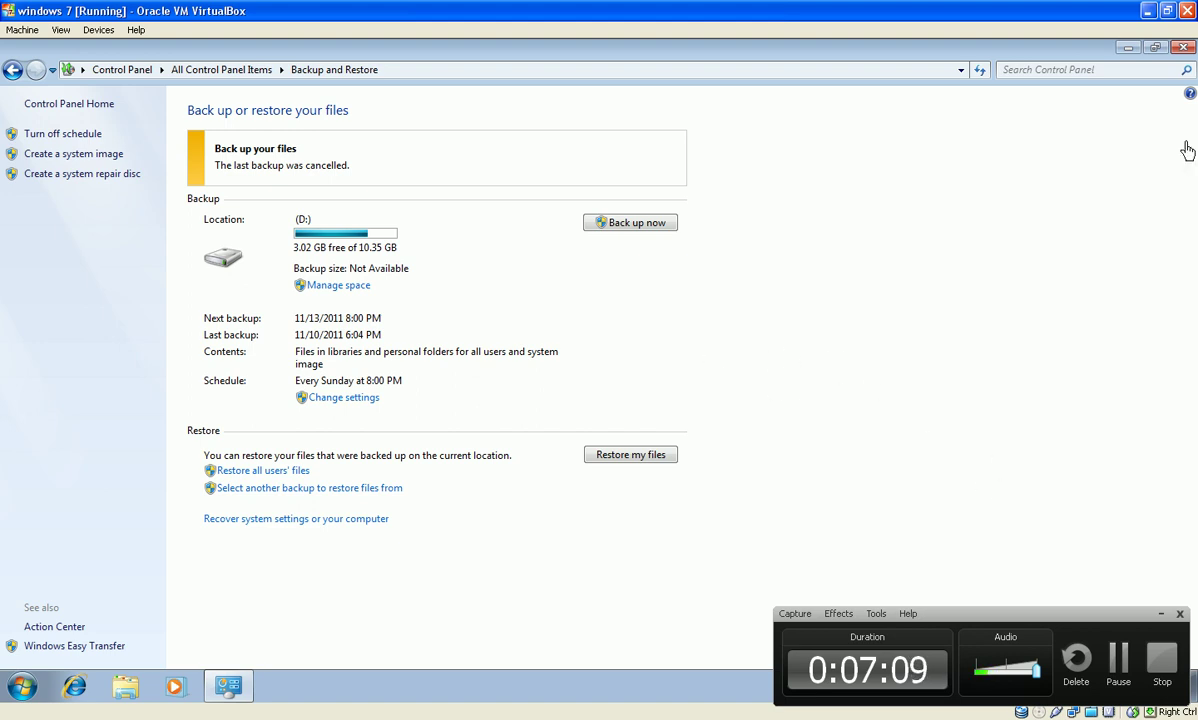
# Close the Backup and Restore window and shut down the Windows 7 virtual machine.
pyautogui.click(1160, 613)
pyautogui.hotkey('alt', 'F4')
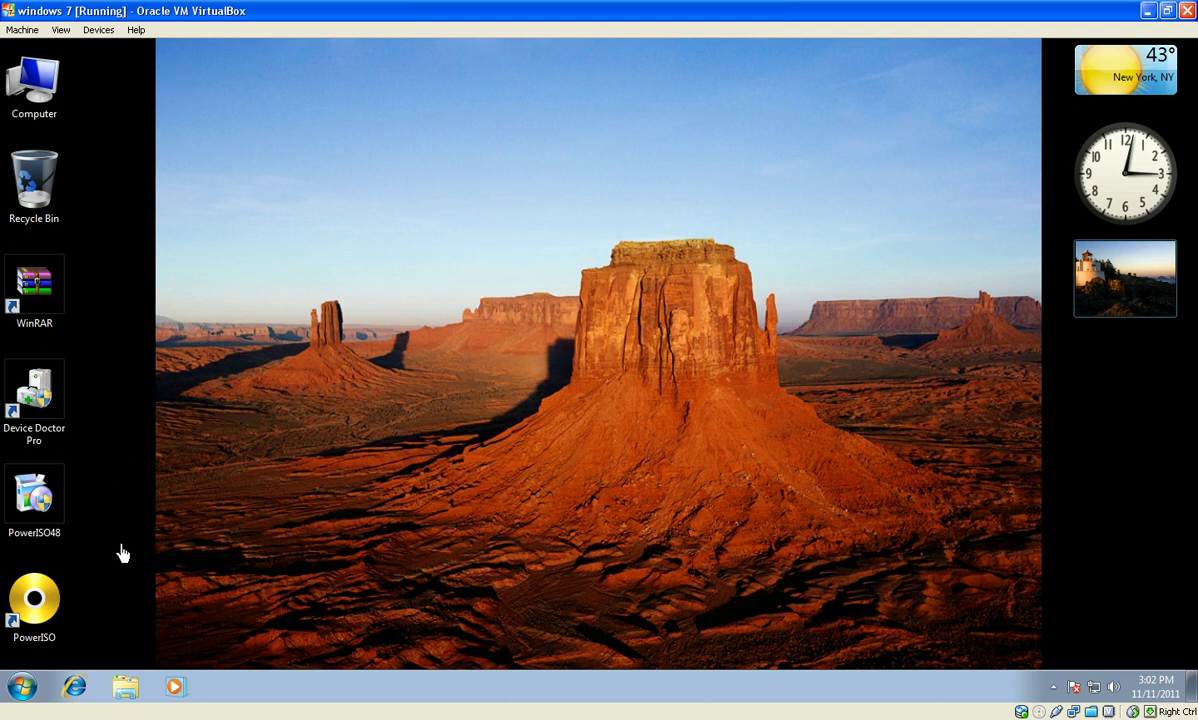
pyautogui.click(22, 687)
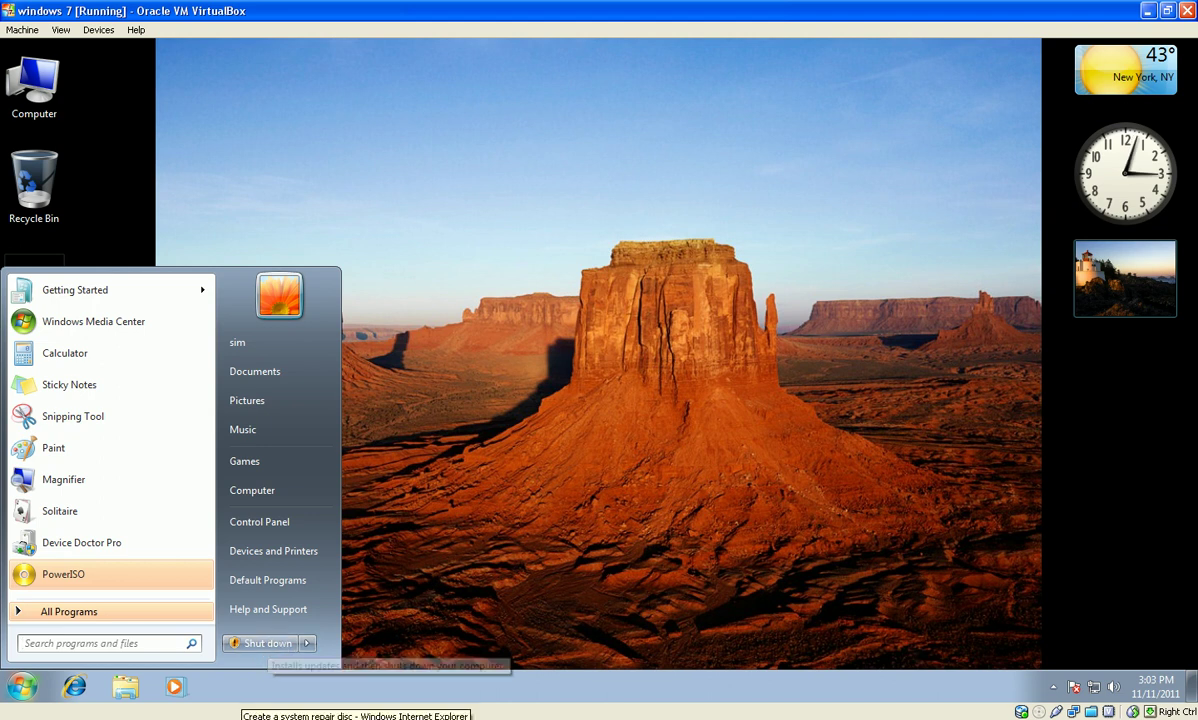
pyautogui.click(355, 716)
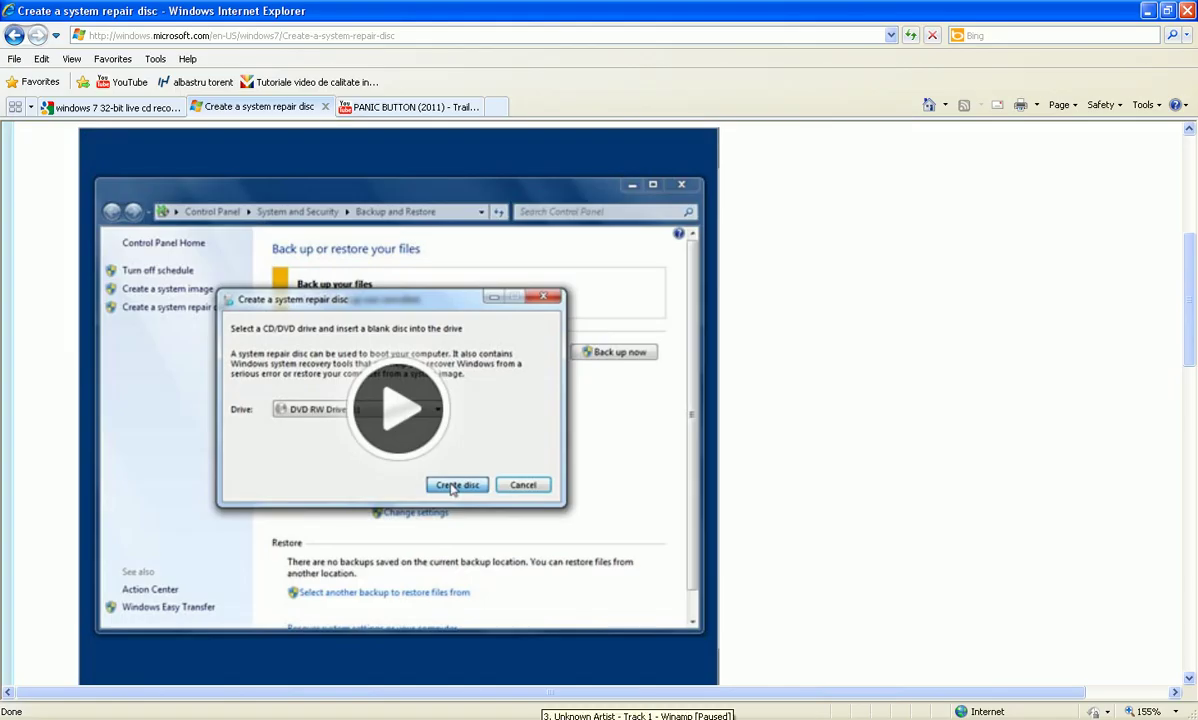
pyautogui.click(700, 716)
pyautogui.click(268, 643)
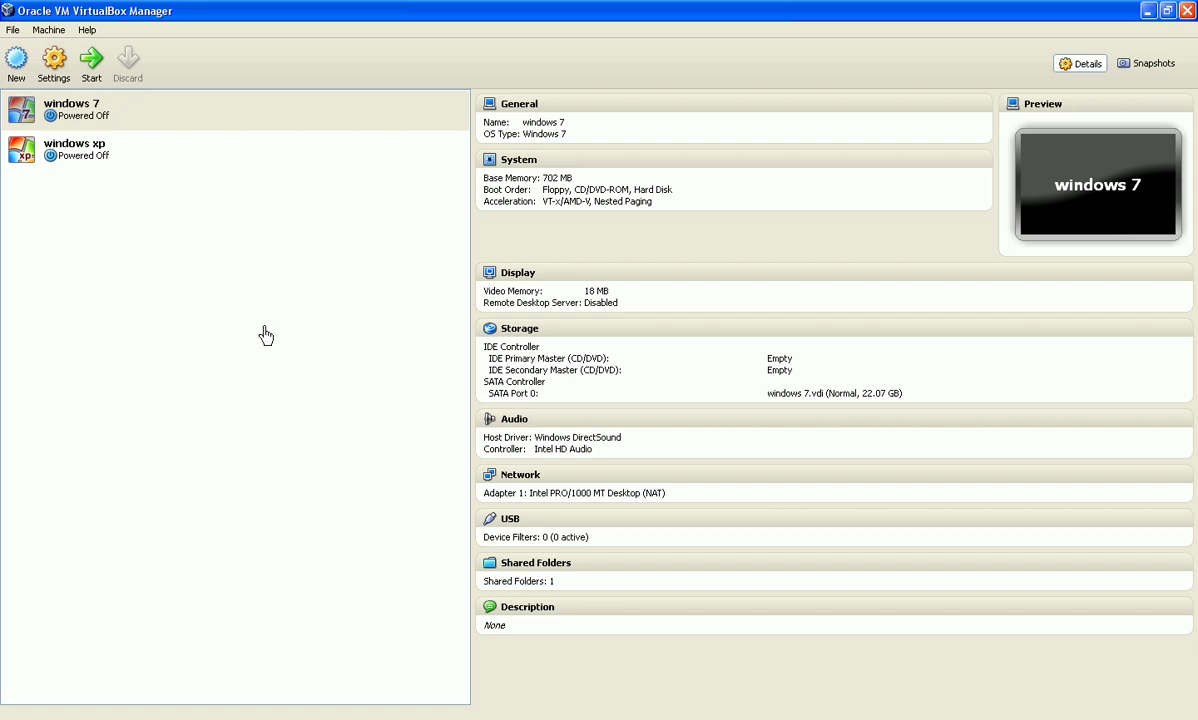
# Open the windows 7 machine's storage settings and start choosing a virtual disk file for the empty IDE Primary Master drive.
pyautogui.click(520, 330)
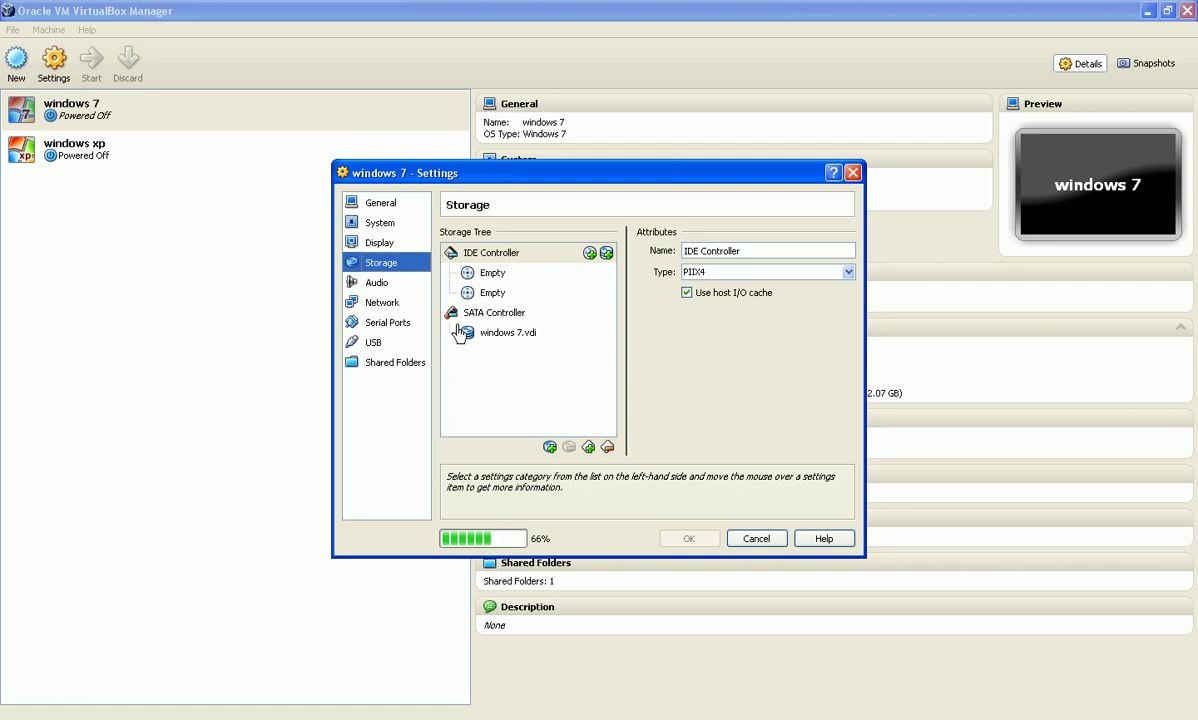
pyautogui.click(495, 273)
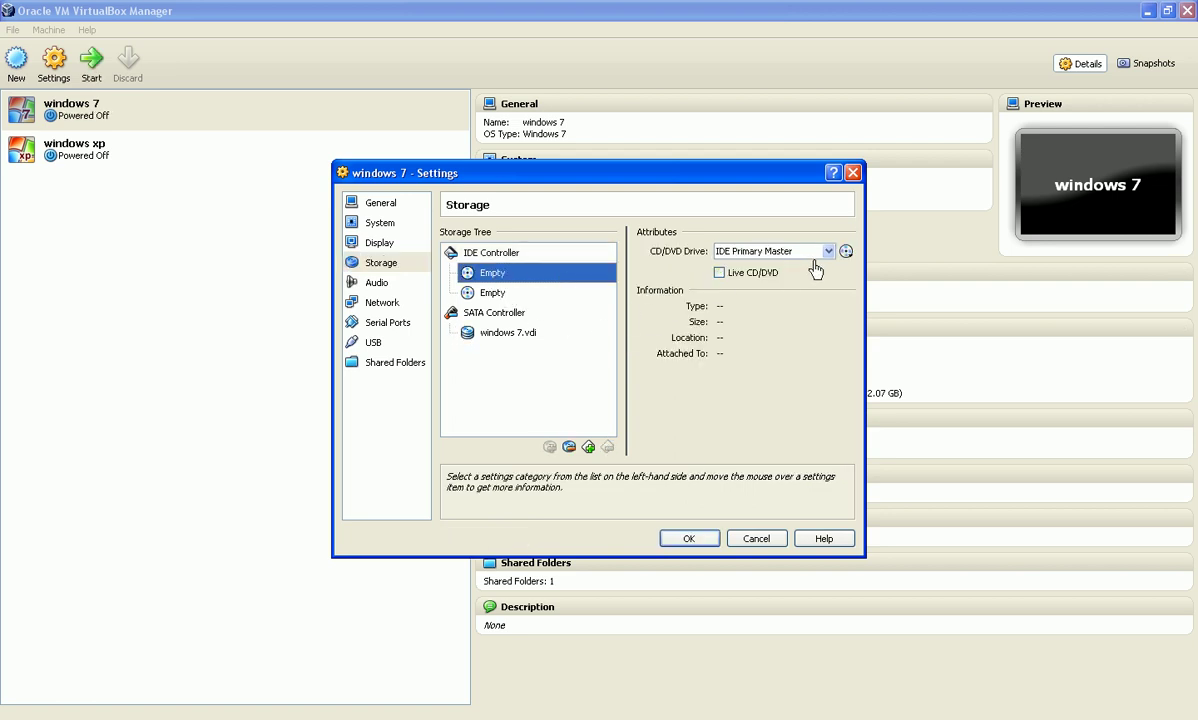
pyautogui.click(846, 251)
pyautogui.click(885, 270)
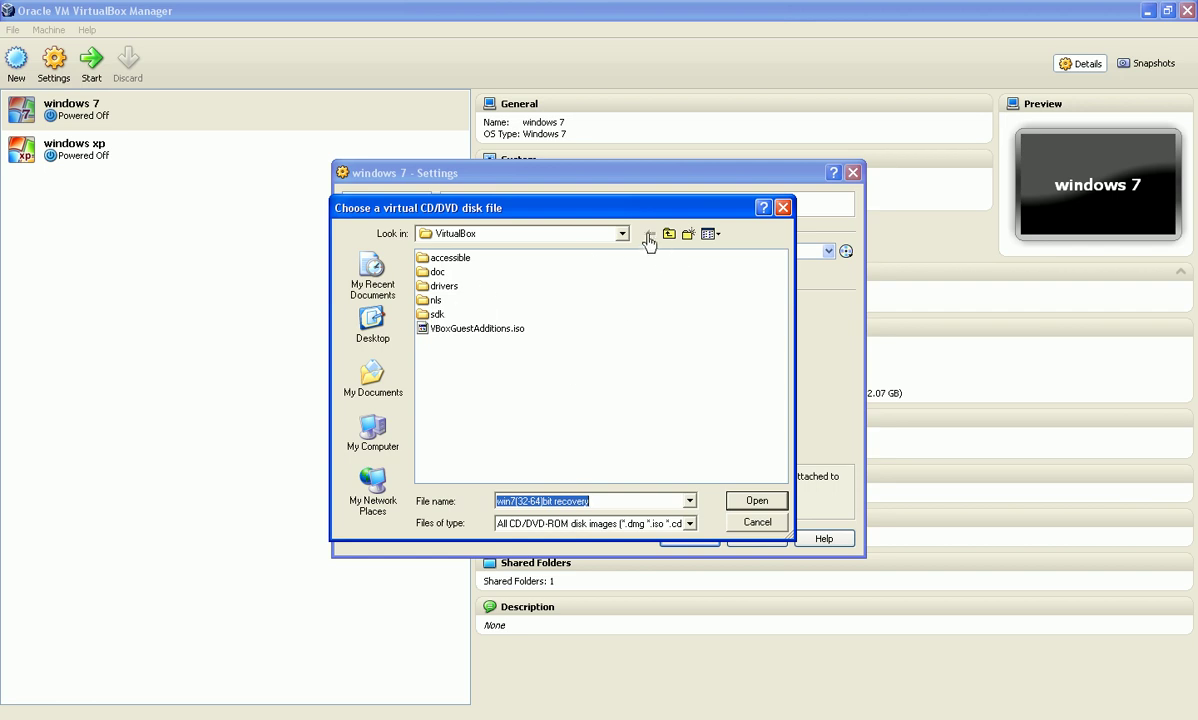
# Browse drive E: through De toate in acest folder, Kituri 1 and win7(32-64)bit recovery de pe cd to the win7(32-64)bit recovery folder.
pyautogui.click(371, 430)
pyautogui.doubleClick(460, 286)
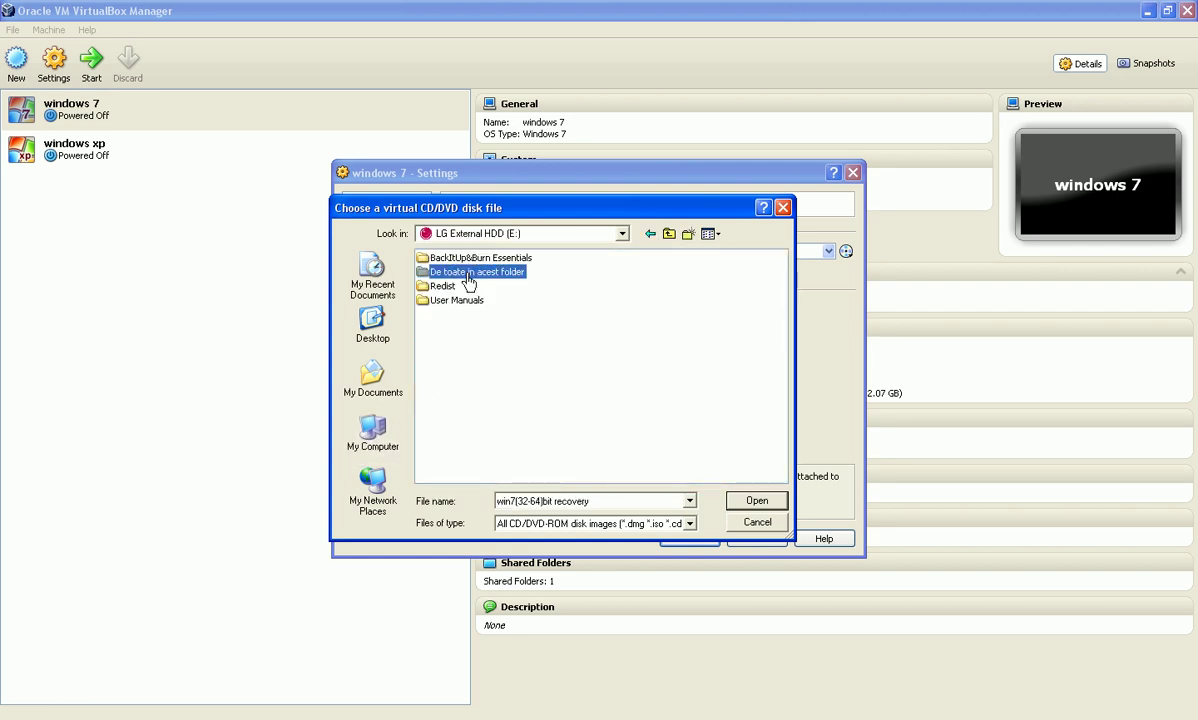
pyautogui.doubleClick(468, 281)
pyautogui.doubleClick(441, 345)
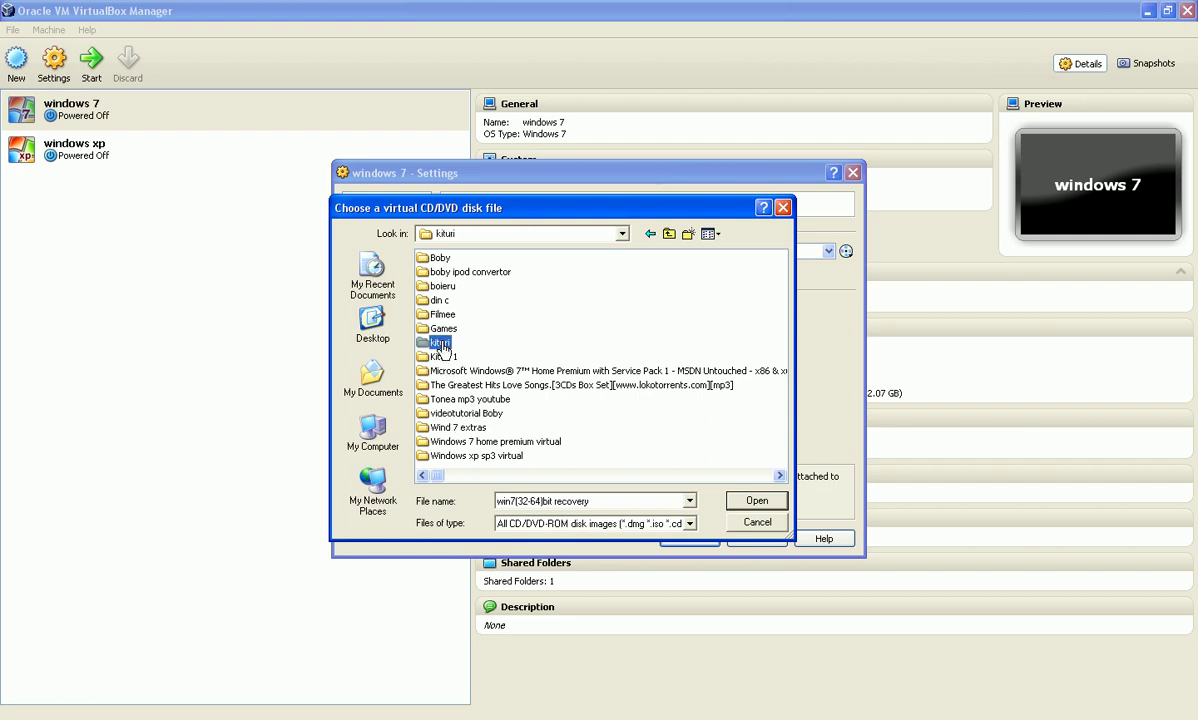
pyautogui.click(670, 240)
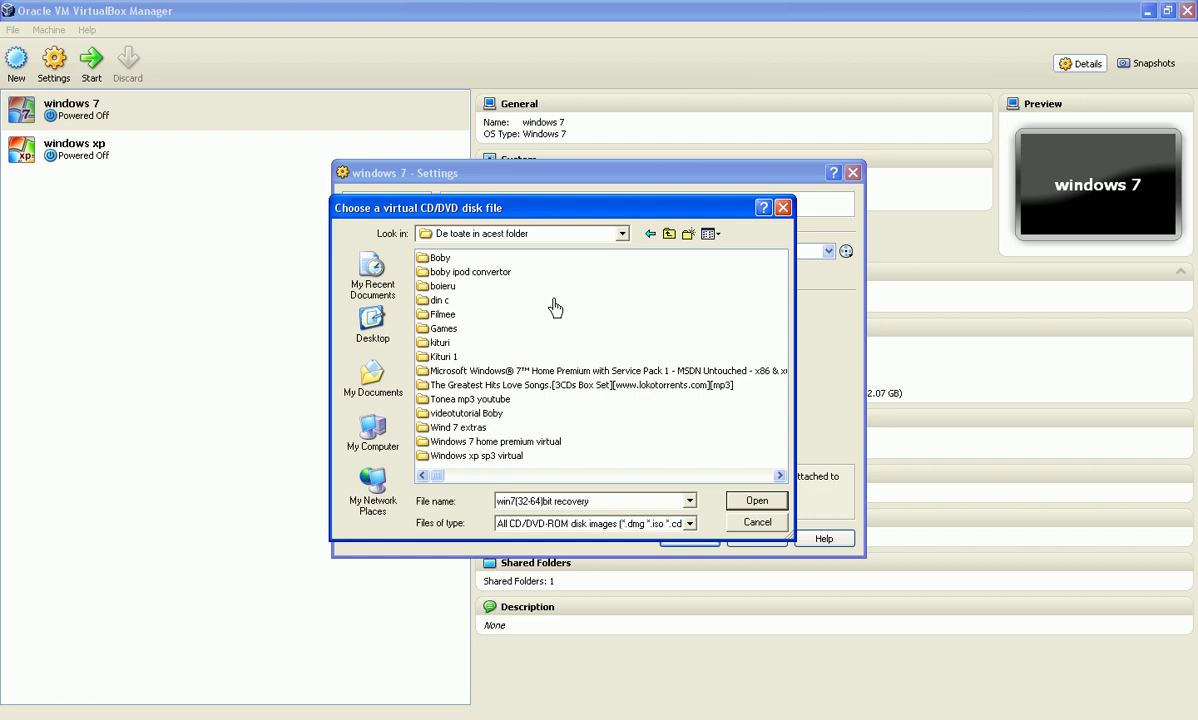
pyautogui.doubleClick(441, 359)
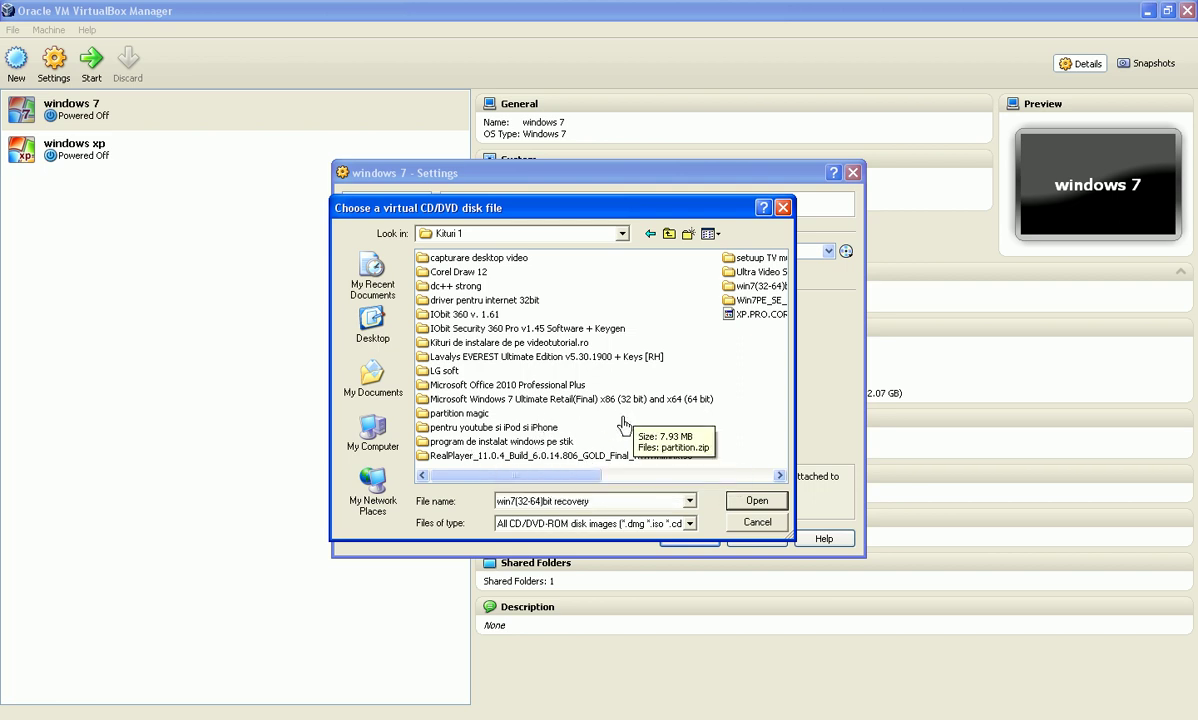
pyautogui.scroll(-3, 600, 428)
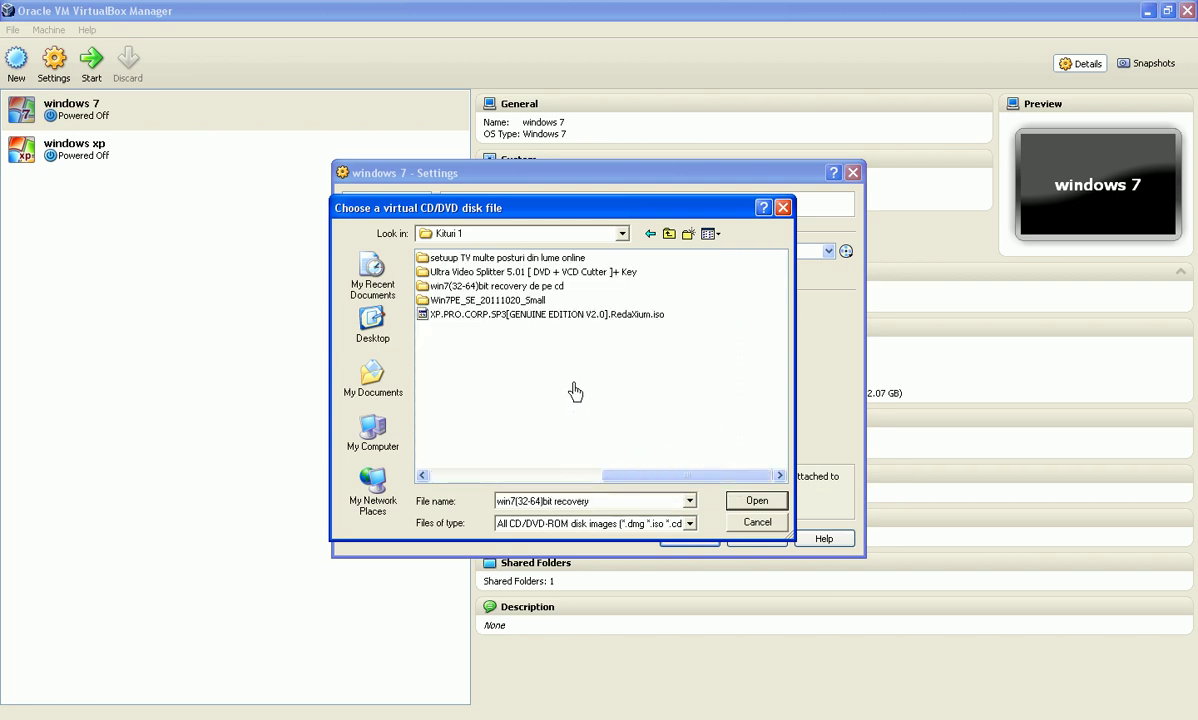
pyautogui.doubleClick(527, 289)
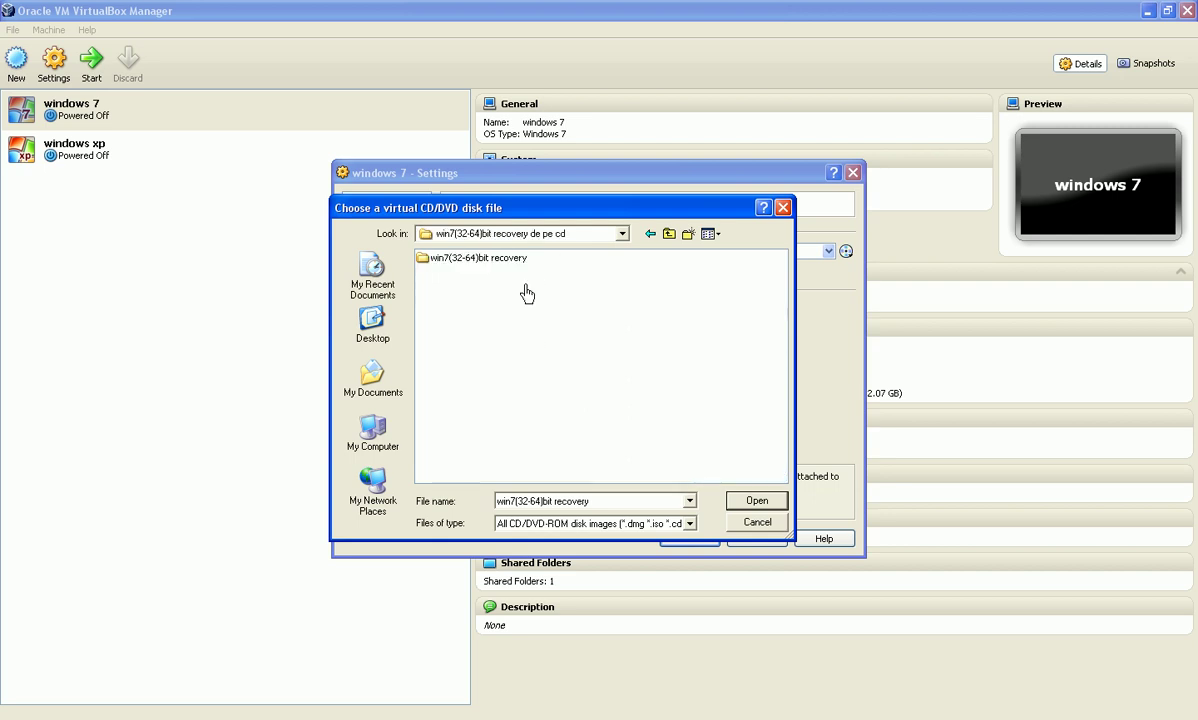
pyautogui.doubleClick(478, 262)
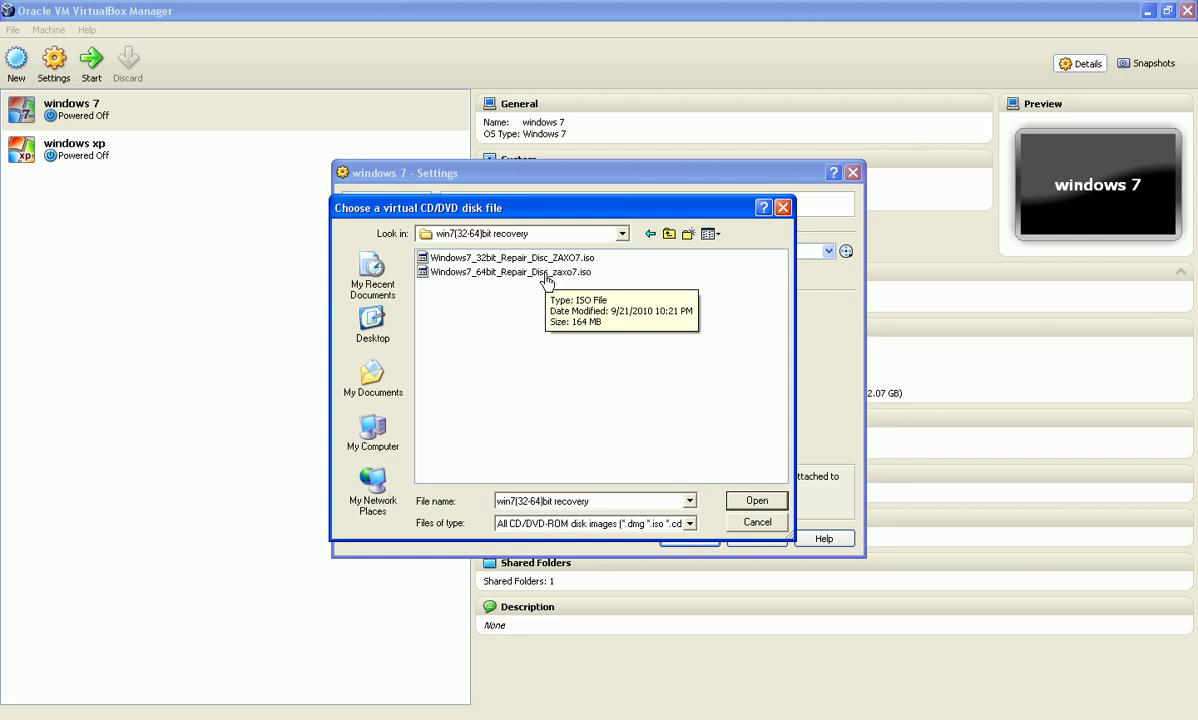
# Attach Windows7_32bit_Repair_Disc_ZAXO7.iso to the IDE Primary Master drive and save the machine's settings.
pyautogui.click(478, 258)
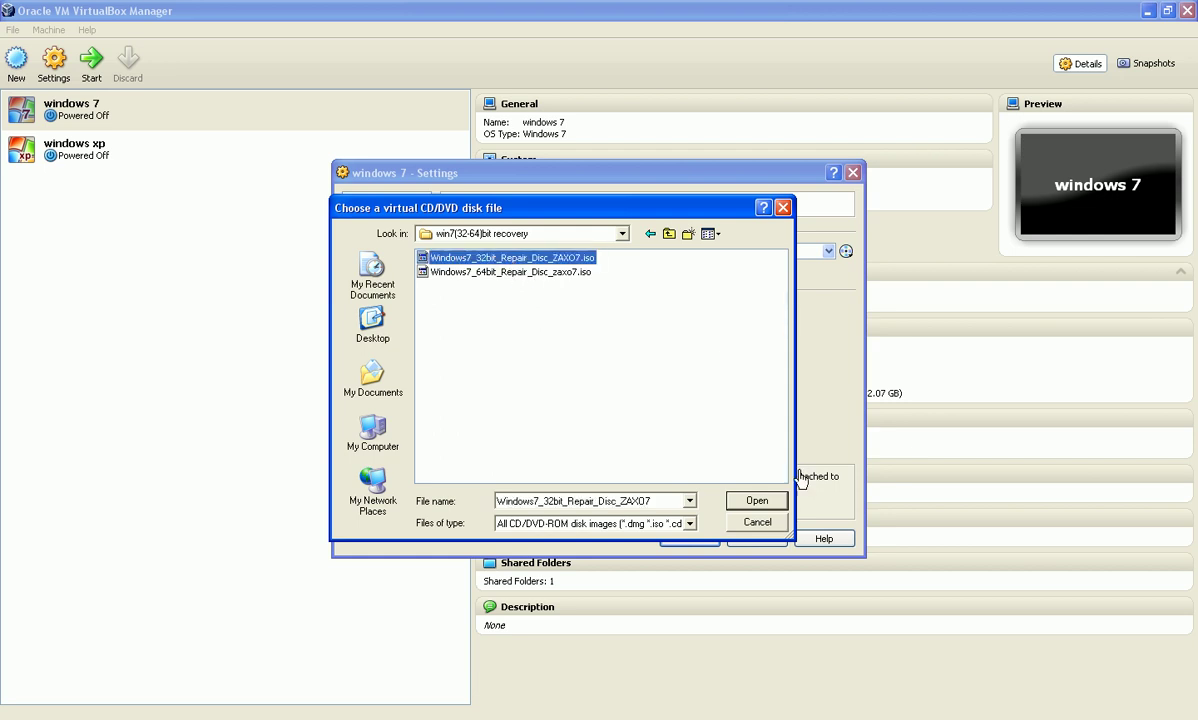
pyautogui.click(758, 503)
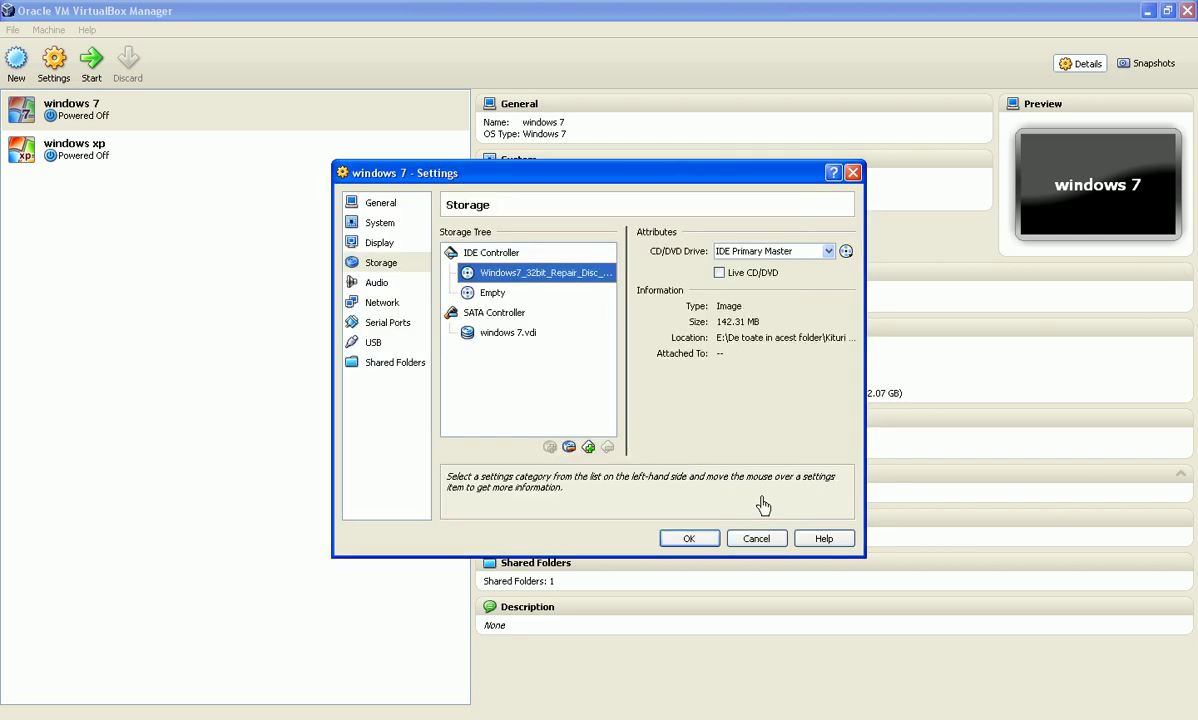
pyautogui.click(690, 539)
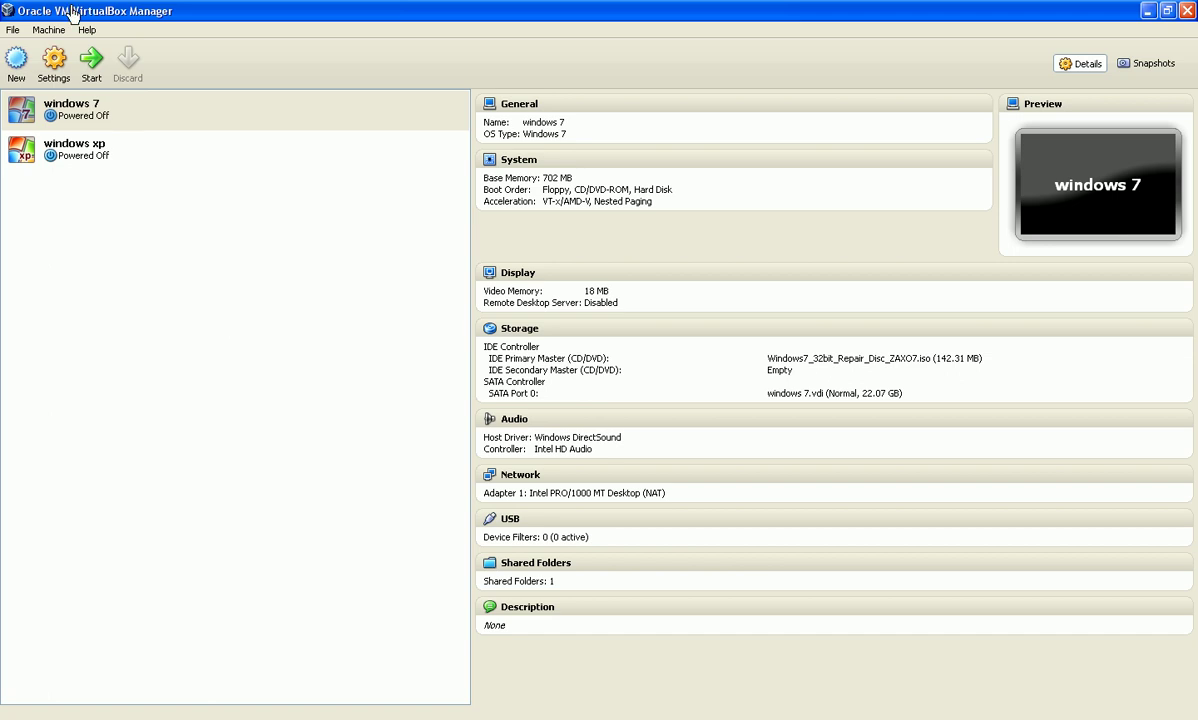
# Boot the windows 7 virtual machine from the repair disc and proceed to the recovery tools with the US keyboard and the Windows 7 installation.
pyautogui.click(91, 58)
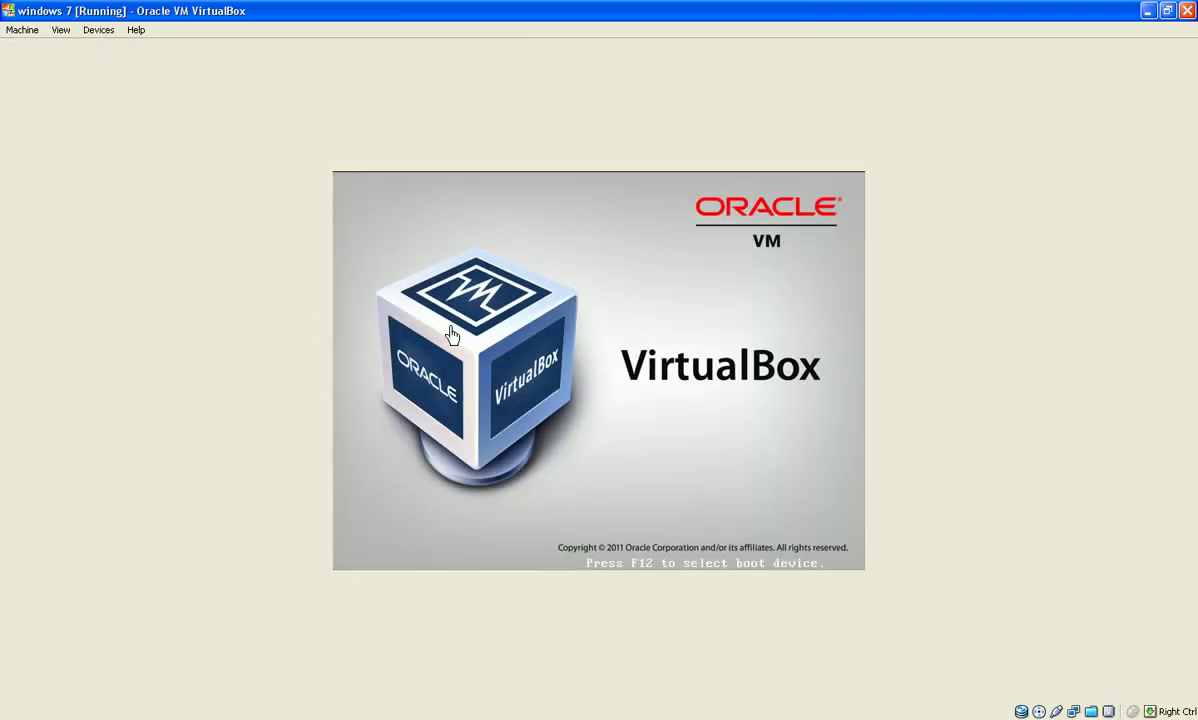
pyautogui.press('Return')
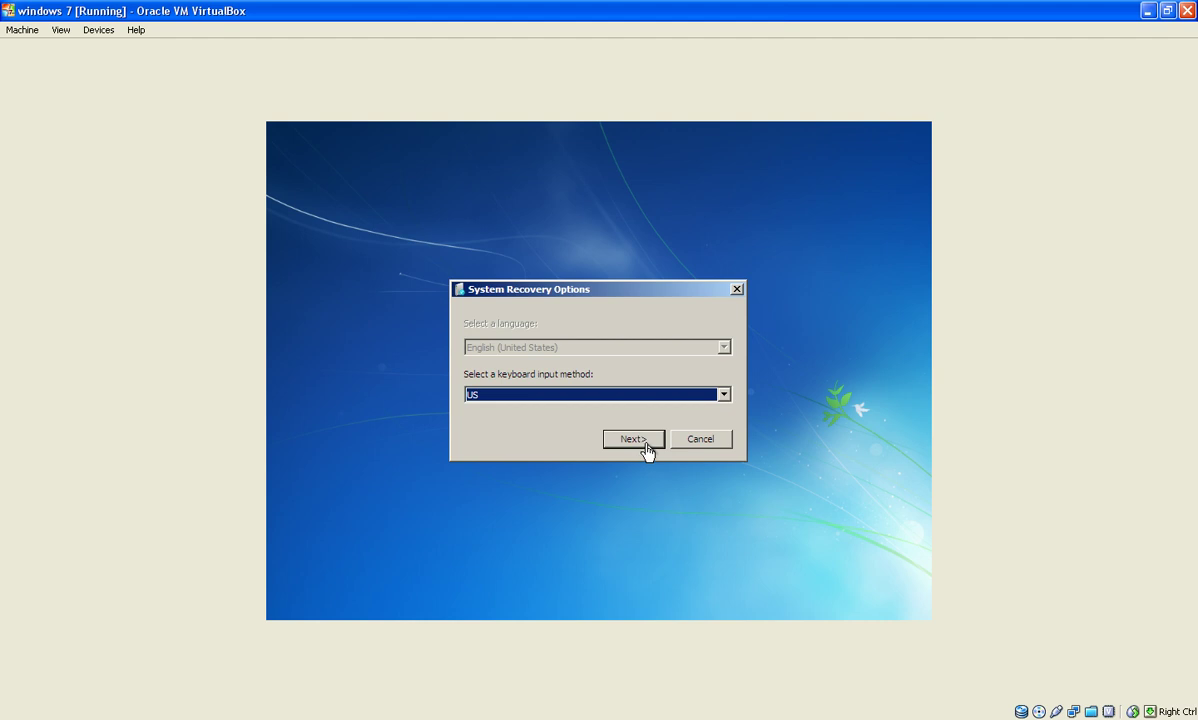
pyautogui.click(620, 397)
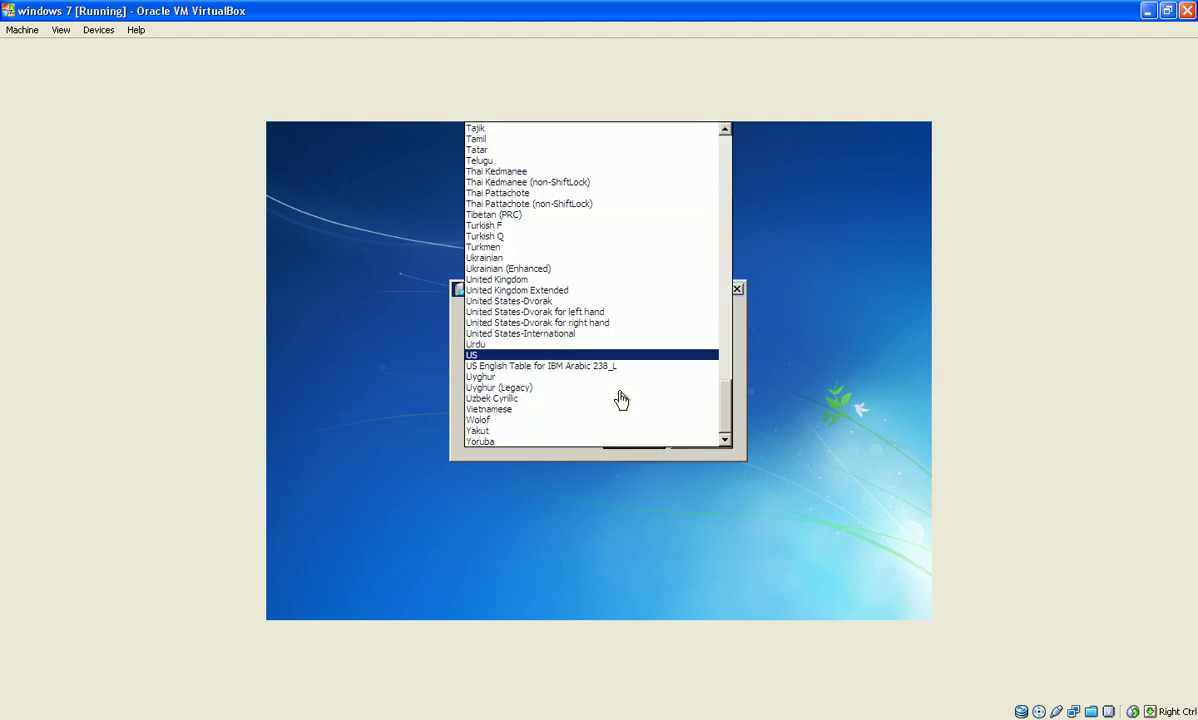
pyautogui.press('Return')
pyautogui.click(645, 446)
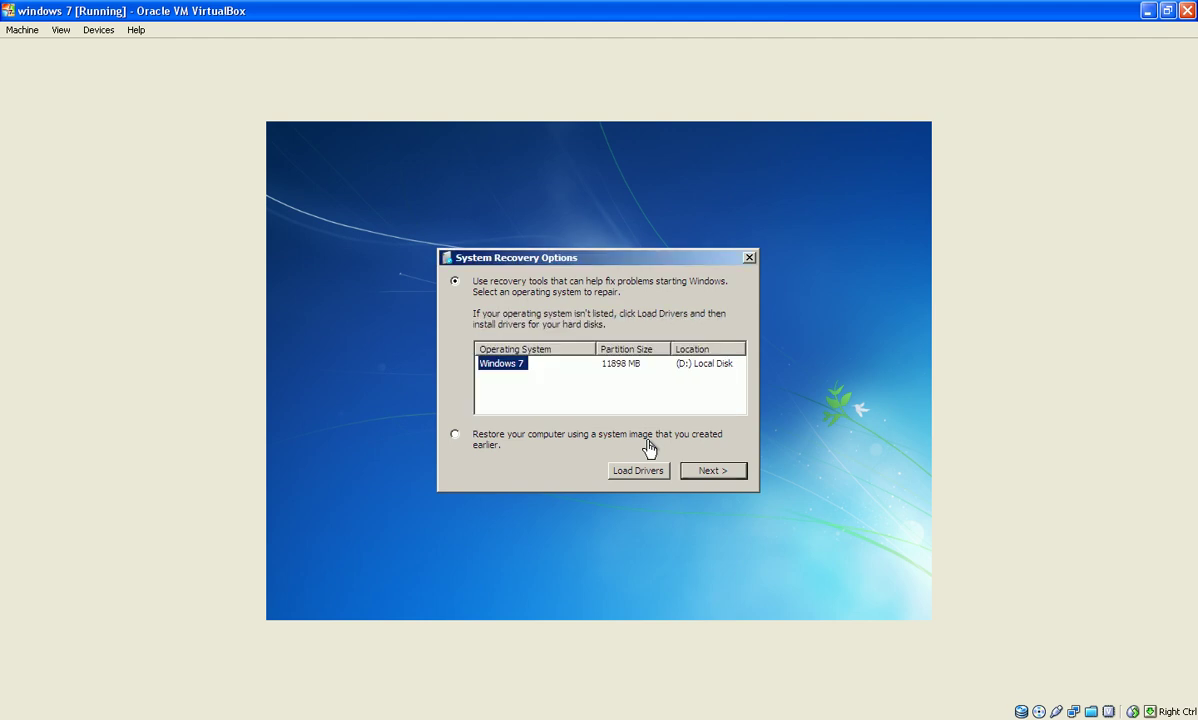
pyautogui.click(716, 472)
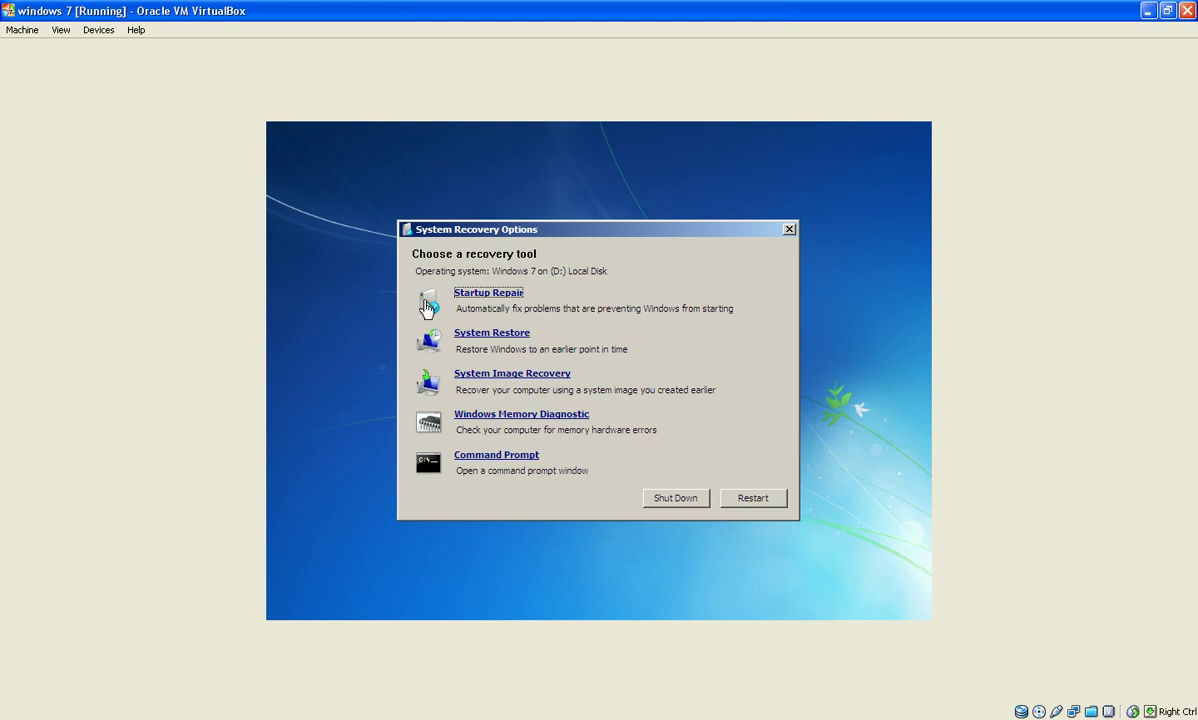
# Start System Restore from the recovery tools and show more restore points in the list.
pyautogui.click(506, 336)
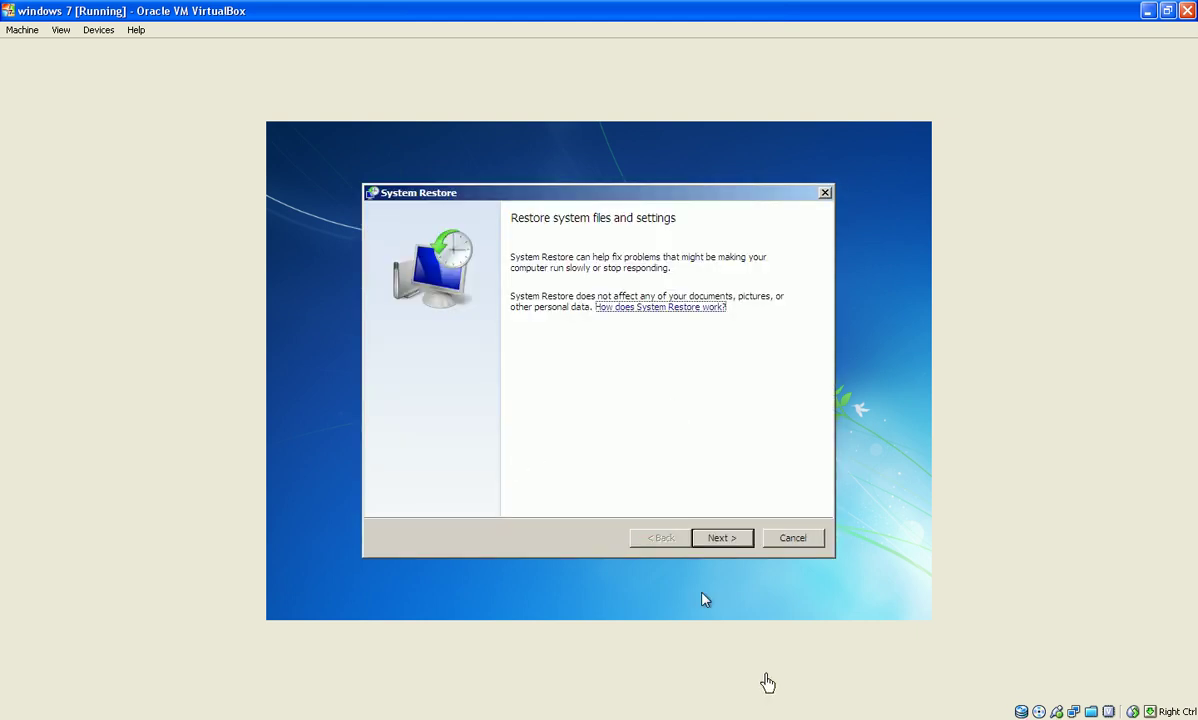
pyautogui.click(716, 542)
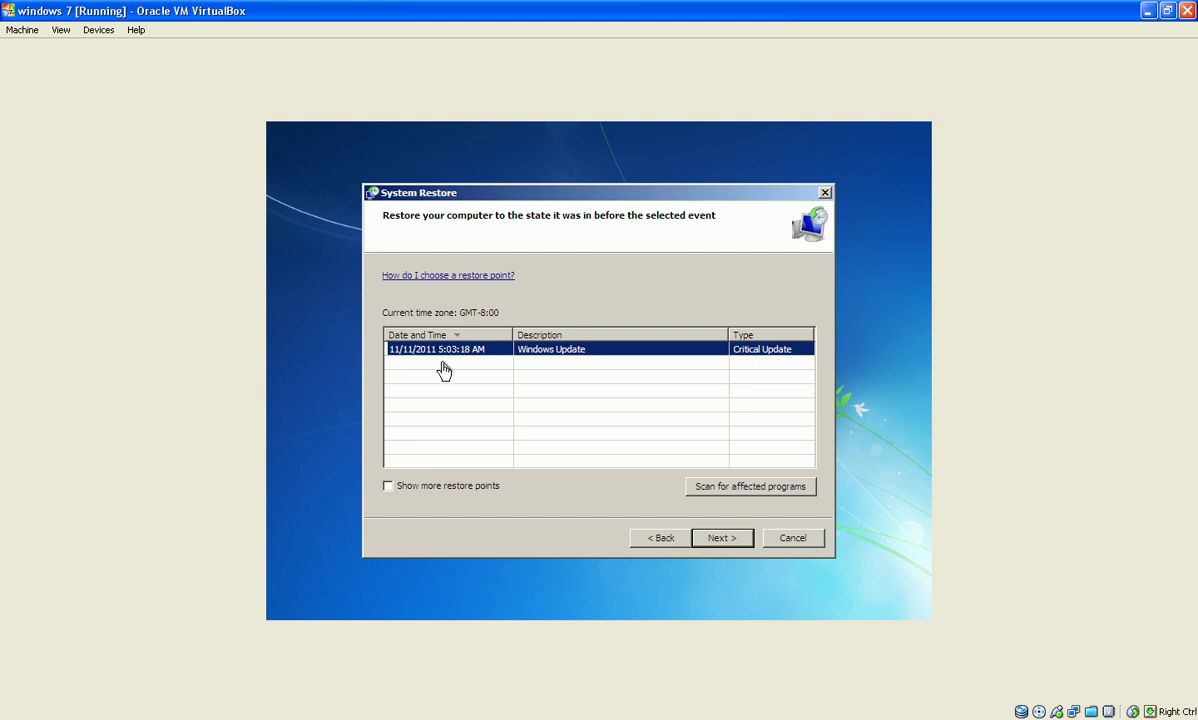
pyautogui.click(389, 492)
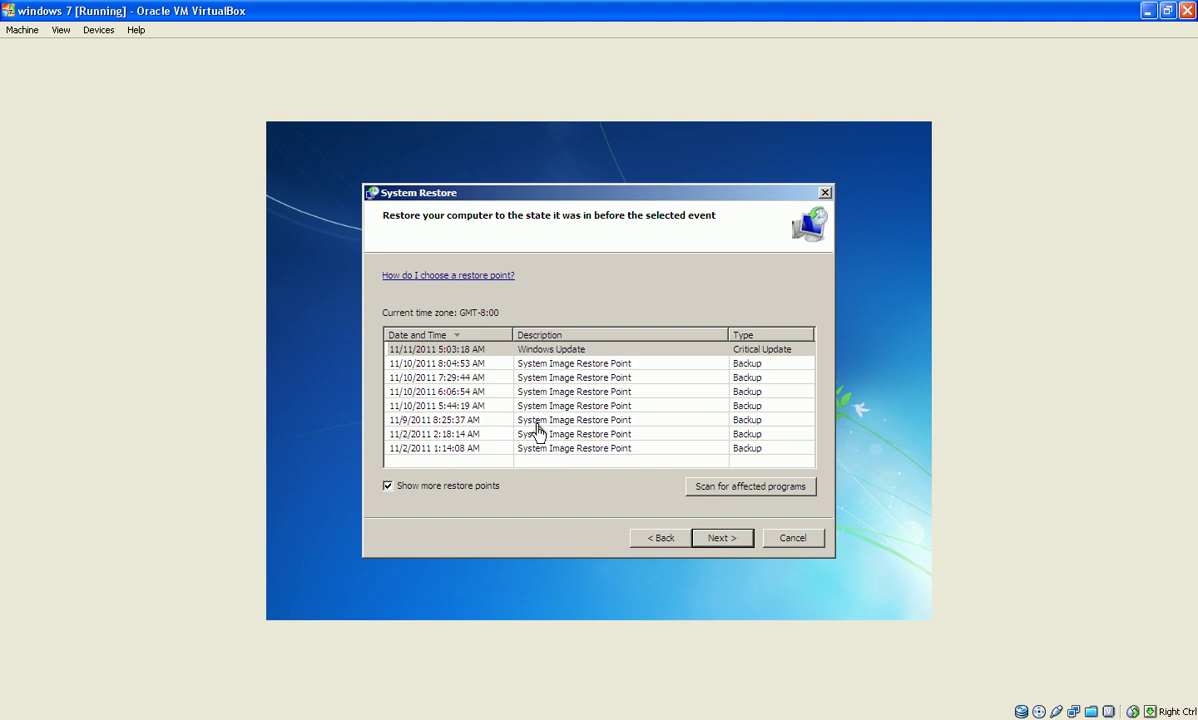
# Try to restore the system from the 11/2/2011 1:14:08 AM and 11/9/2011 8:25:37 AM system image restore points.
pyautogui.click(421, 450)
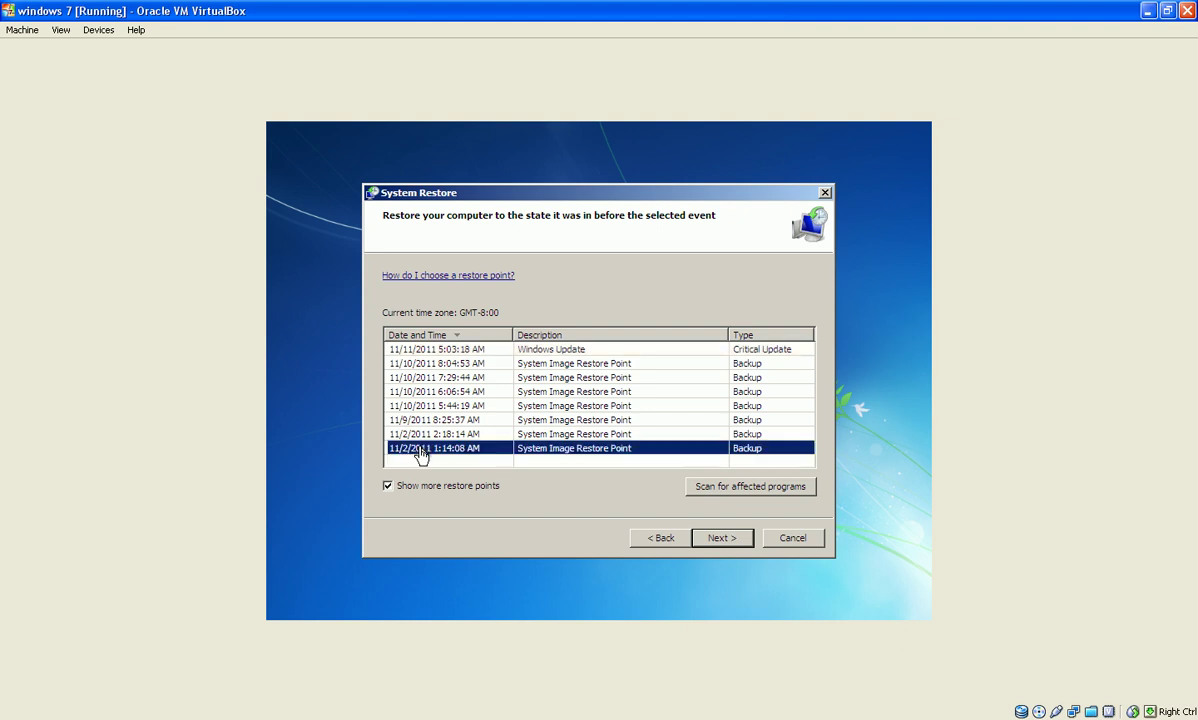
pyautogui.click(721, 540)
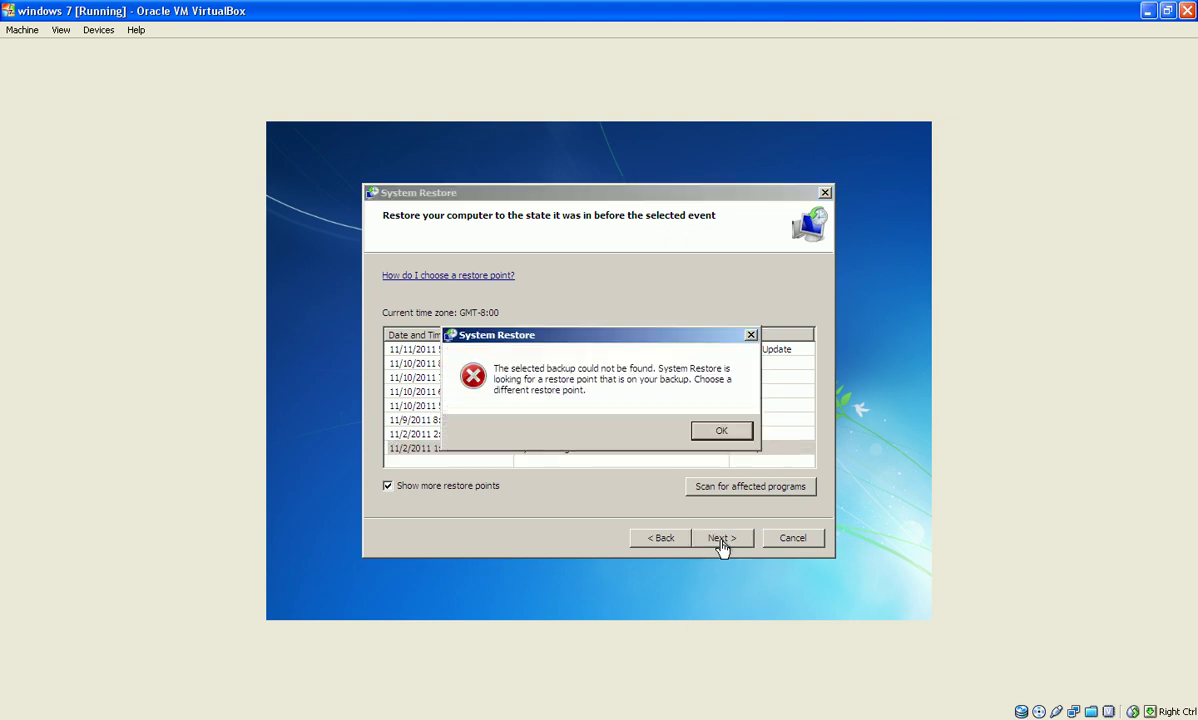
pyautogui.click(719, 429)
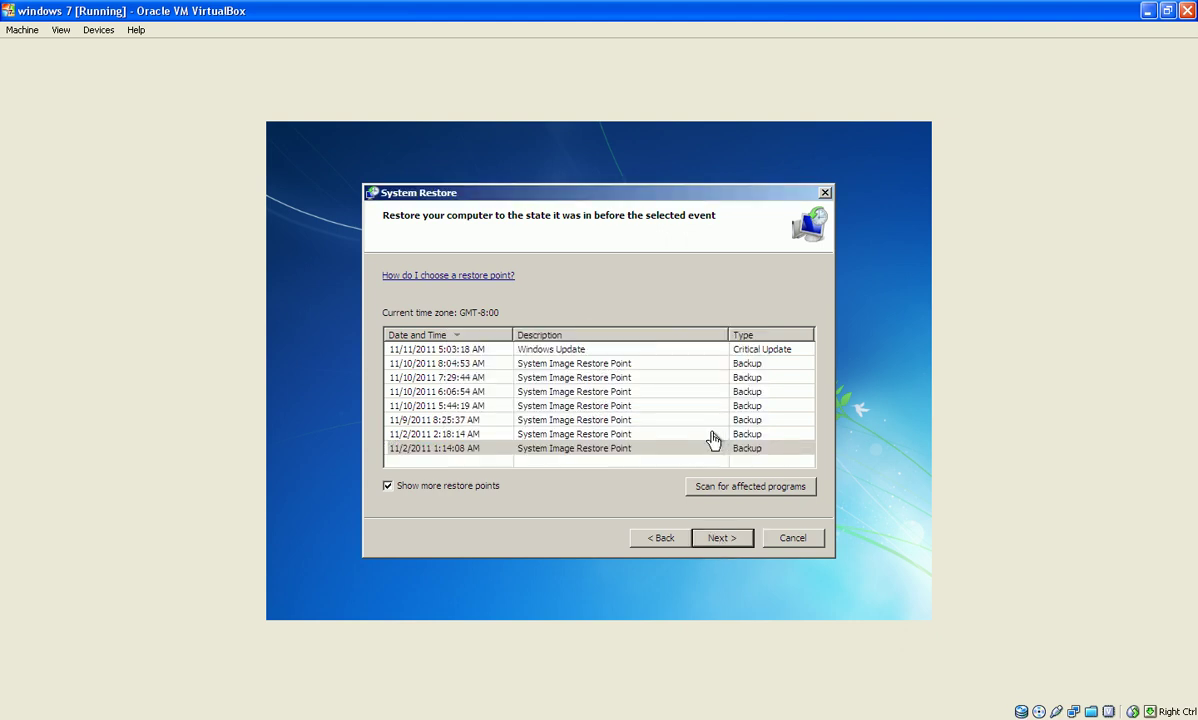
pyautogui.click(406, 421)
pyautogui.click(720, 541)
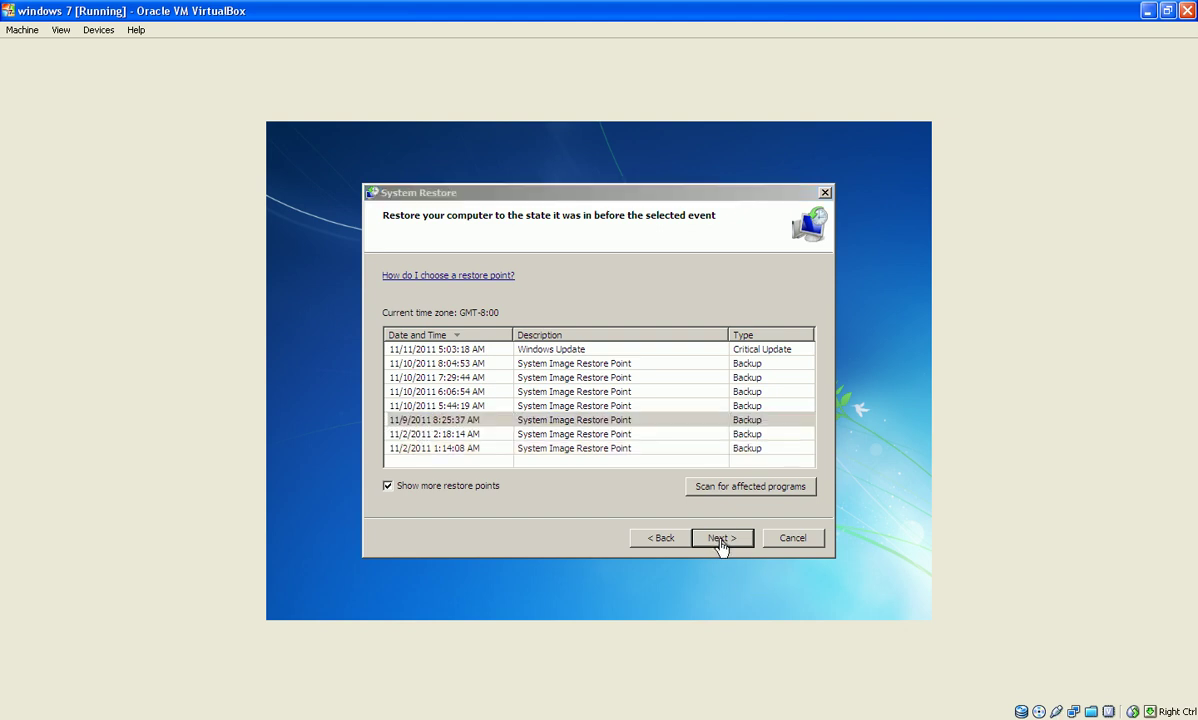
pyautogui.click(708, 431)
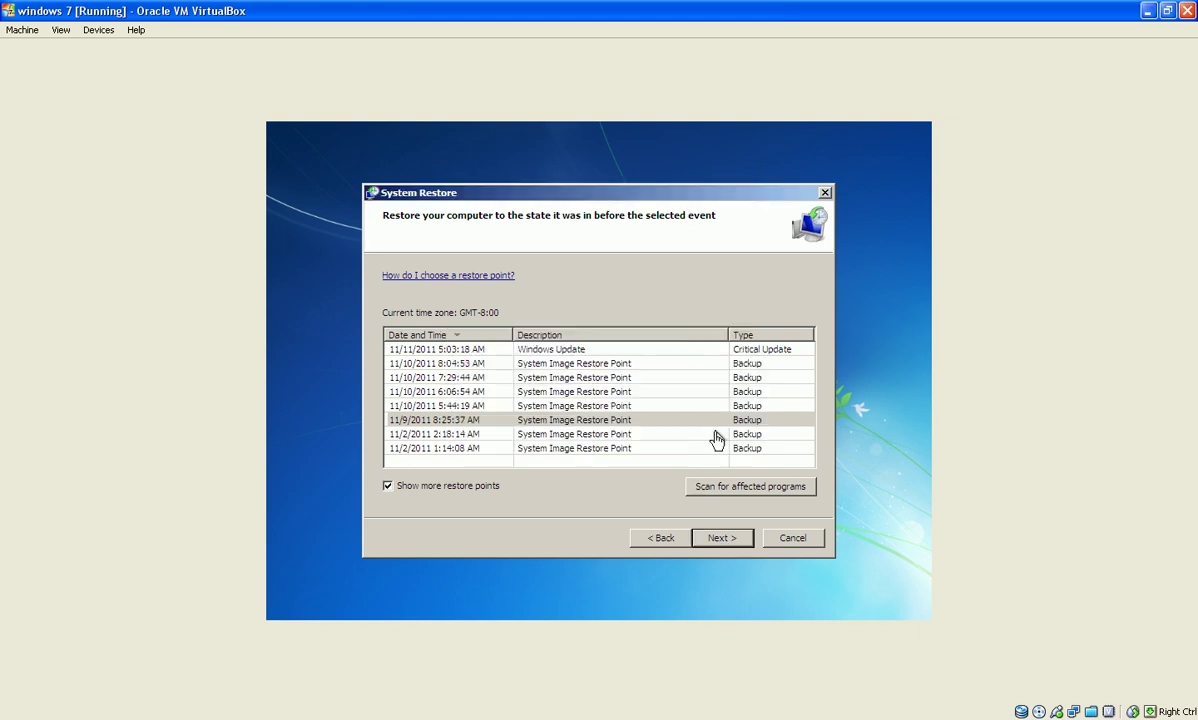
# Try to restore the system from the 11/10/2011 5:44:19 AM and 6:06:54 AM system image restore points.
pyautogui.click(405, 408)
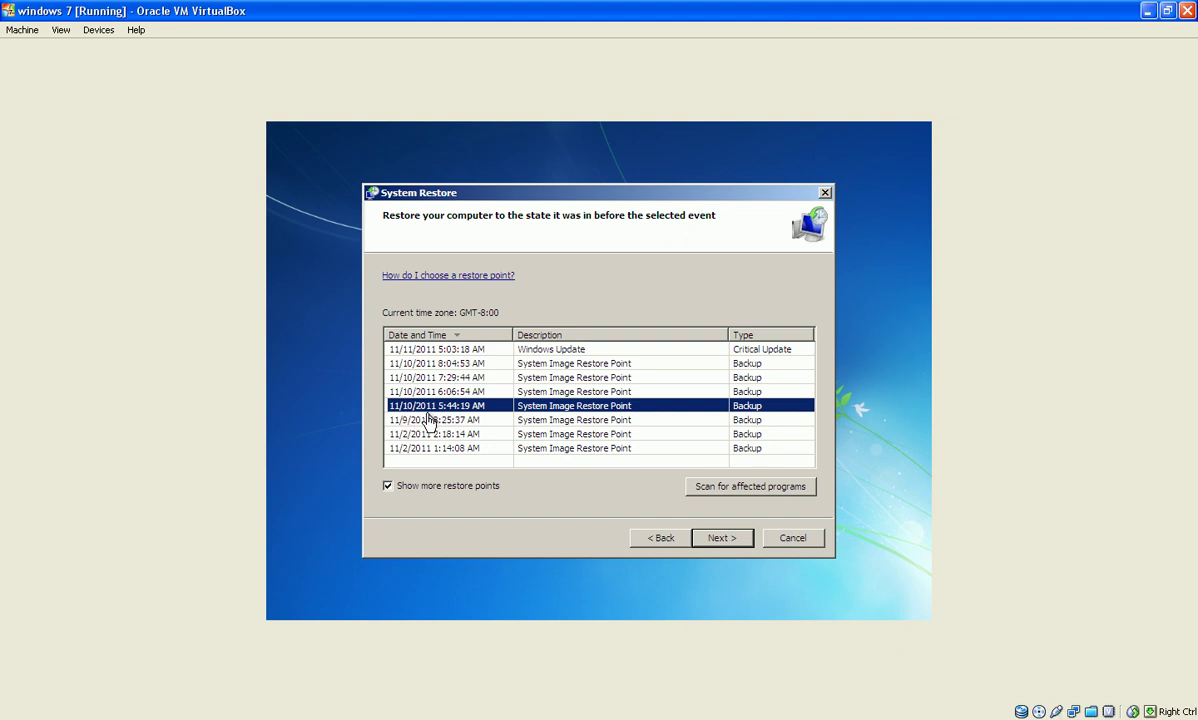
pyautogui.click(718, 536)
pyautogui.click(722, 431)
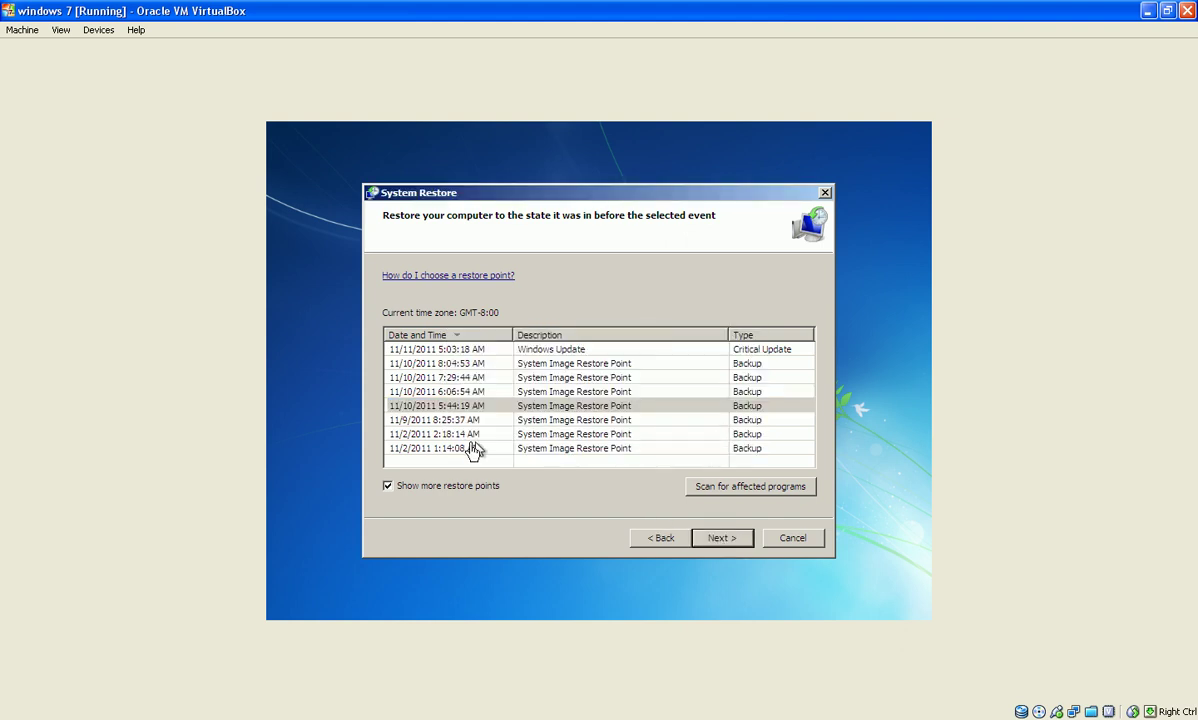
pyautogui.click(395, 391)
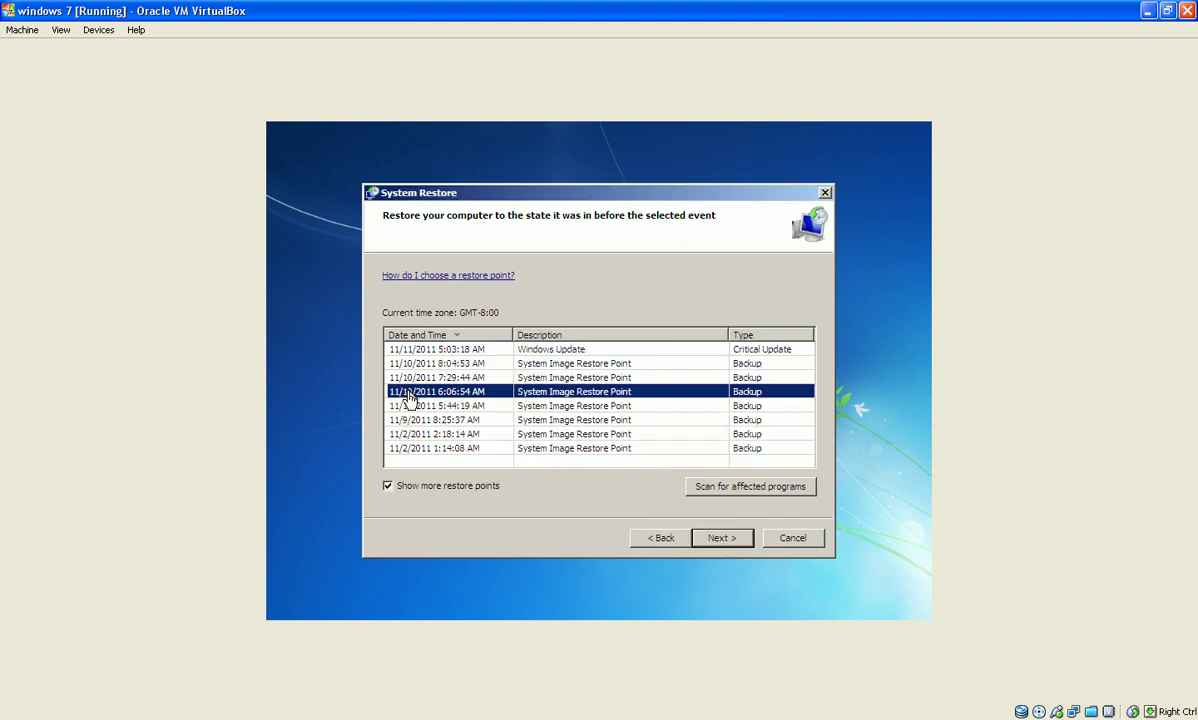
pyautogui.click(741, 548)
pyautogui.click(712, 430)
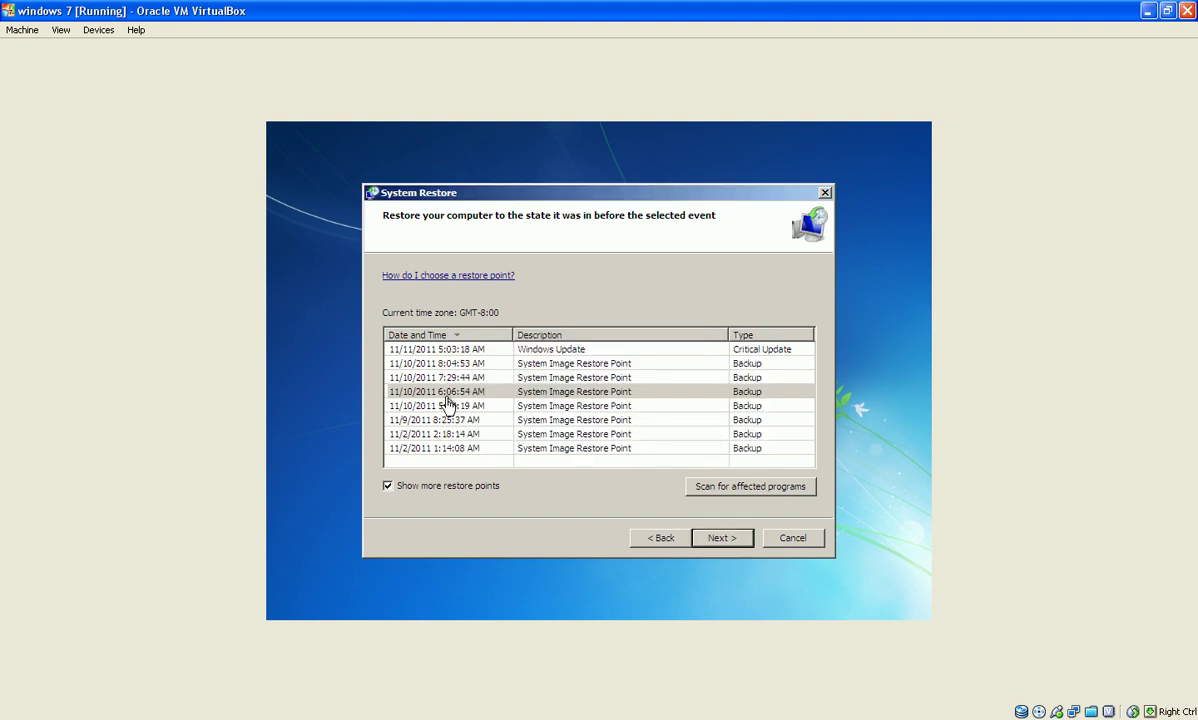
# Start restoring the system from the 11/10/2011 7:29:44 AM system image restore point and agree to continue.
pyautogui.click(410, 377)
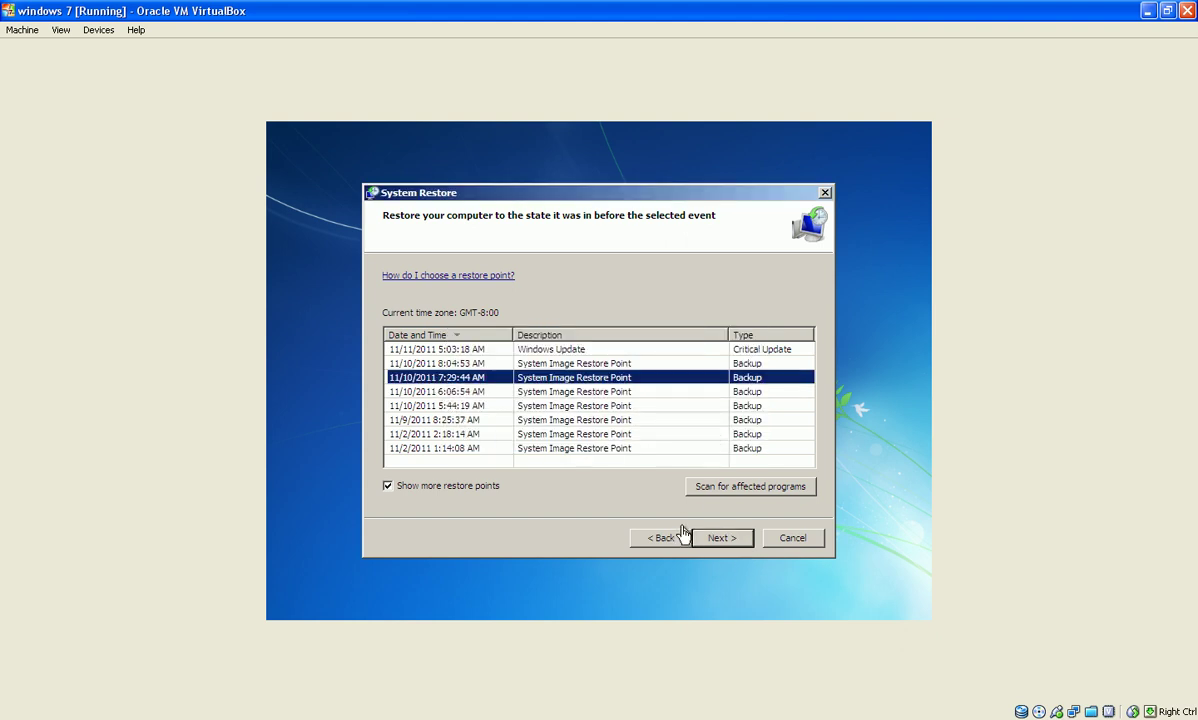
pyautogui.click(719, 541)
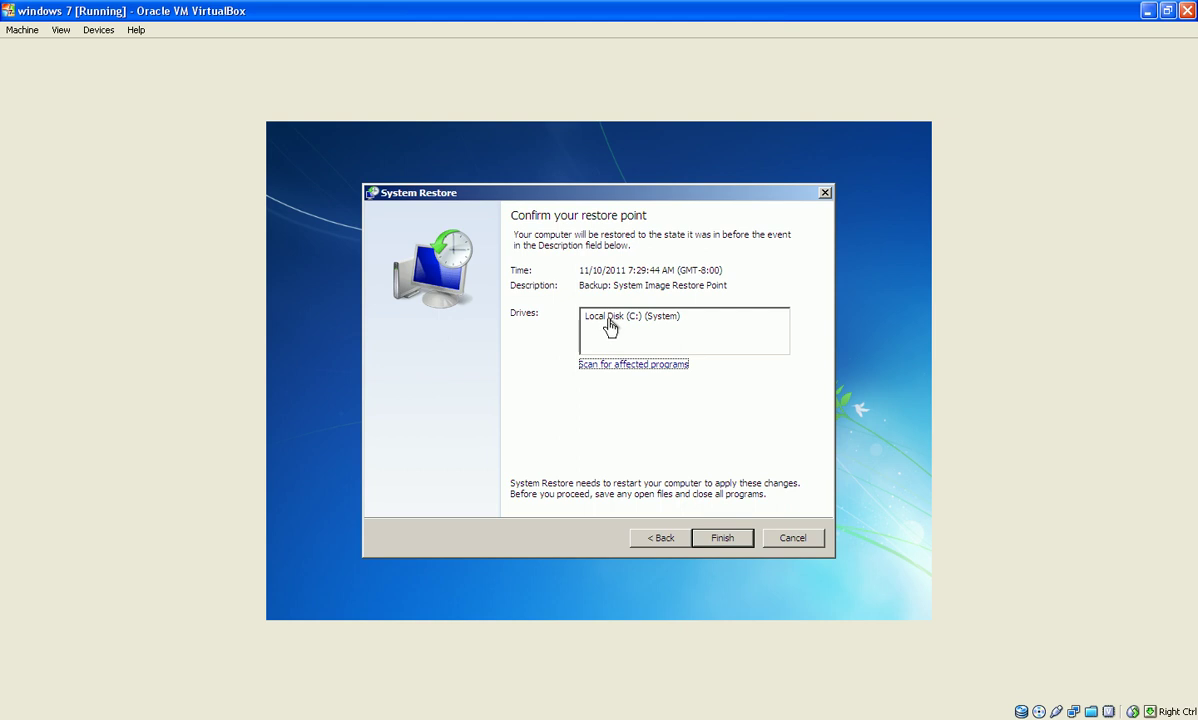
pyautogui.click(721, 540)
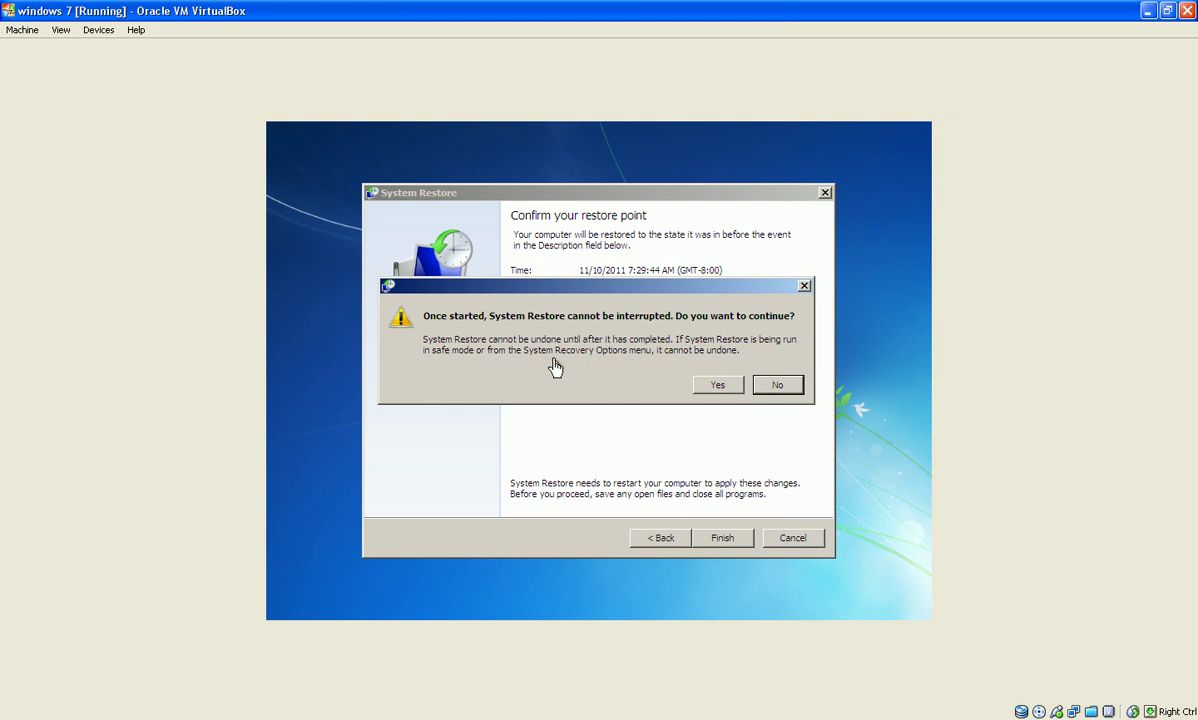
pyautogui.click(716, 387)
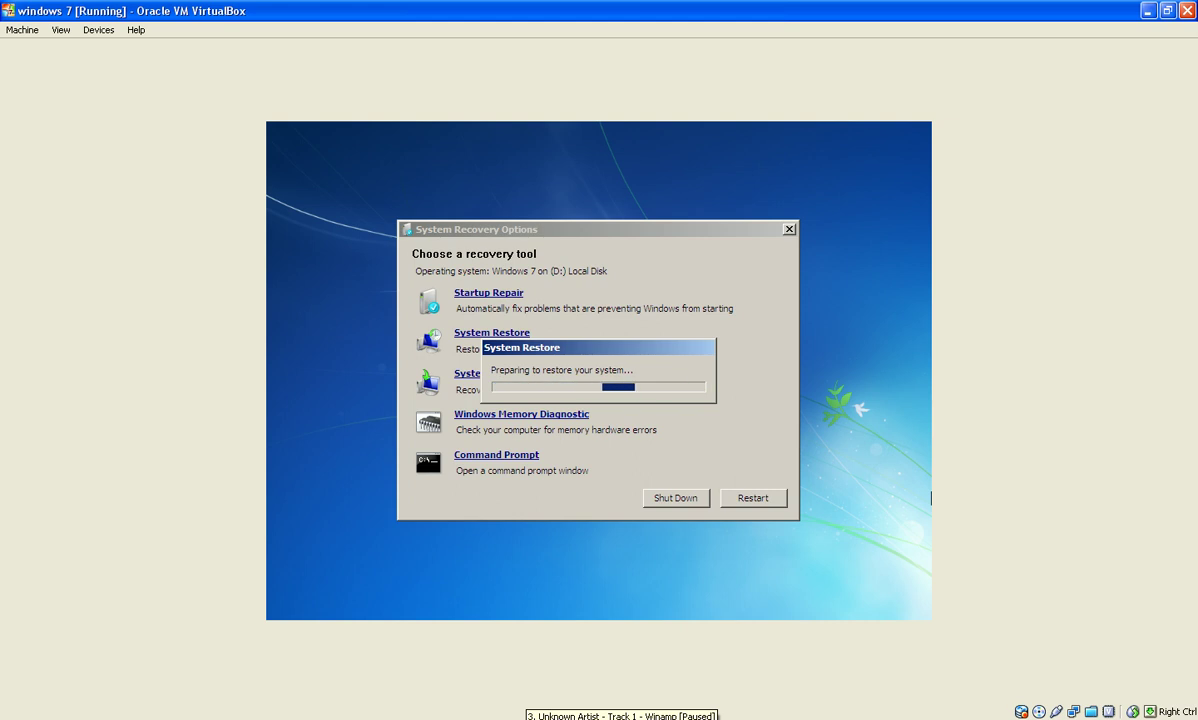
# Switch to Winamp, play Track 1 and return to the virtual machine.
pyautogui.click(620, 716)
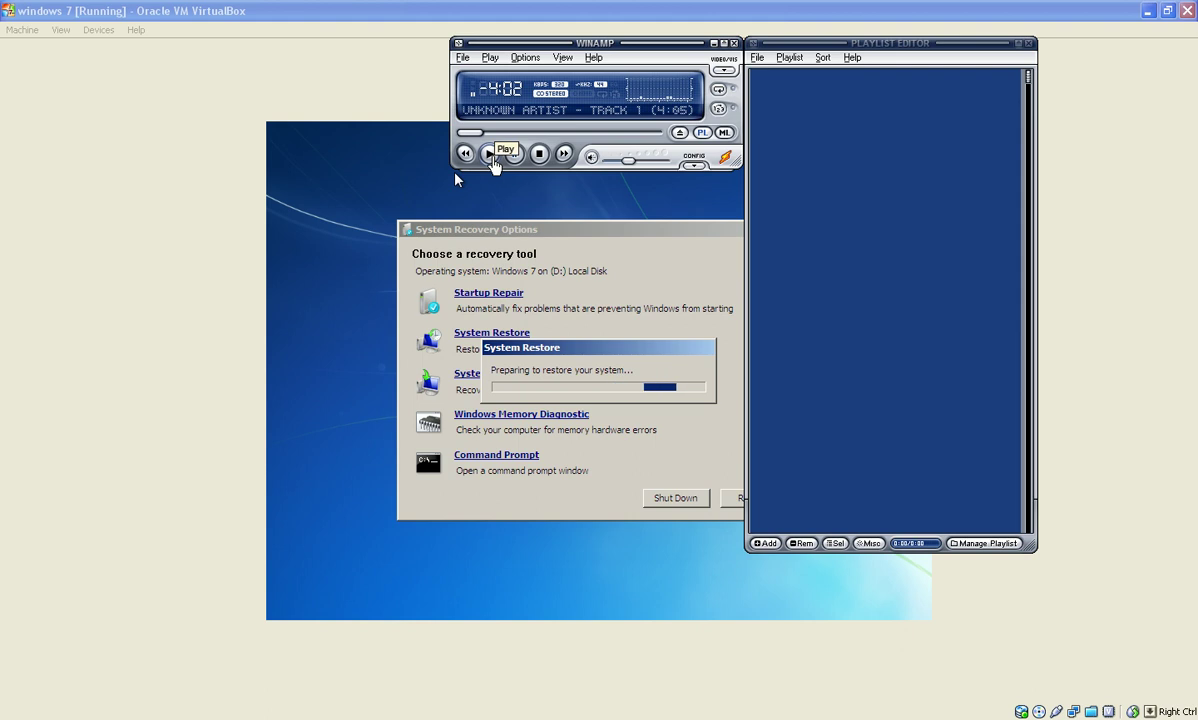
pyautogui.click(491, 155)
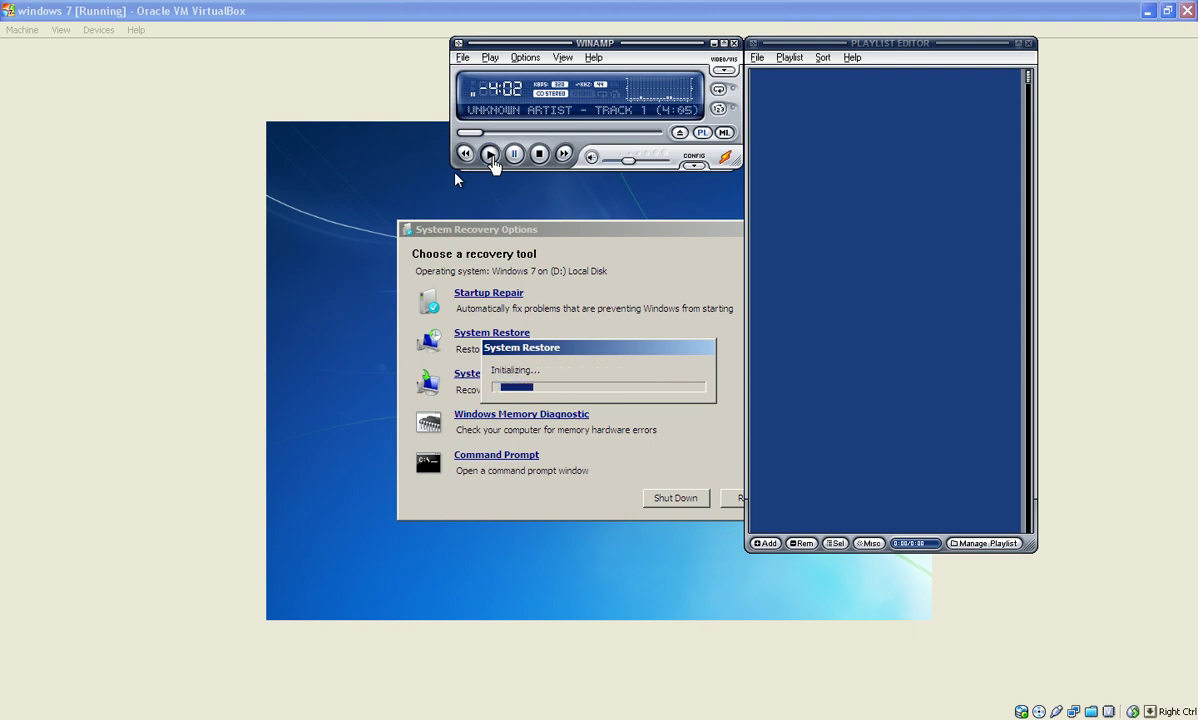
pyautogui.click(528, 592)
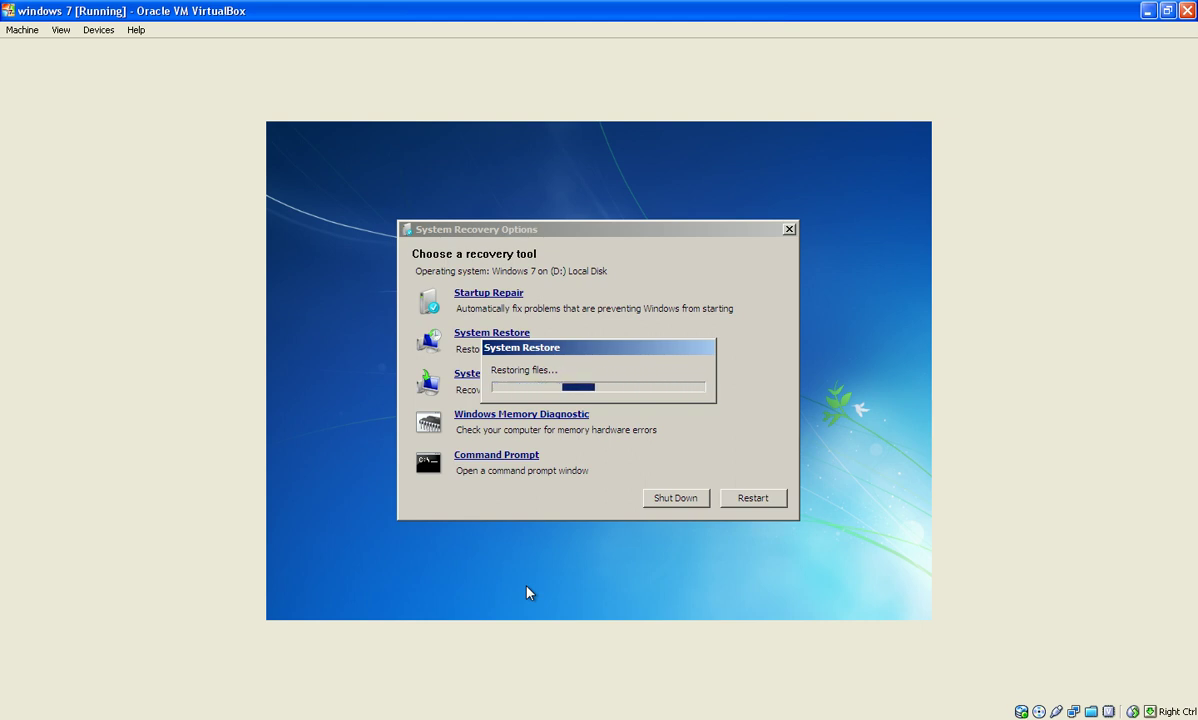
# Dismiss the Norton performance alert and restart the virtual machine once System Restore finishes.
pyautogui.click(5, 512)
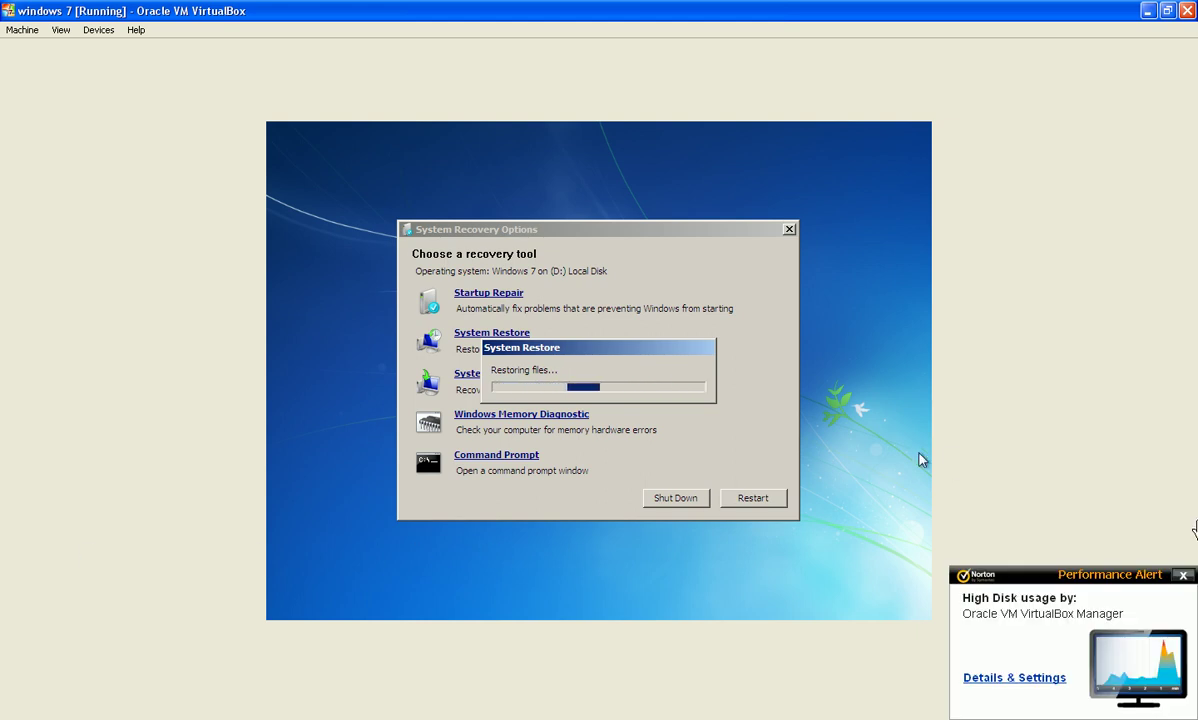
pyautogui.click(1183, 576)
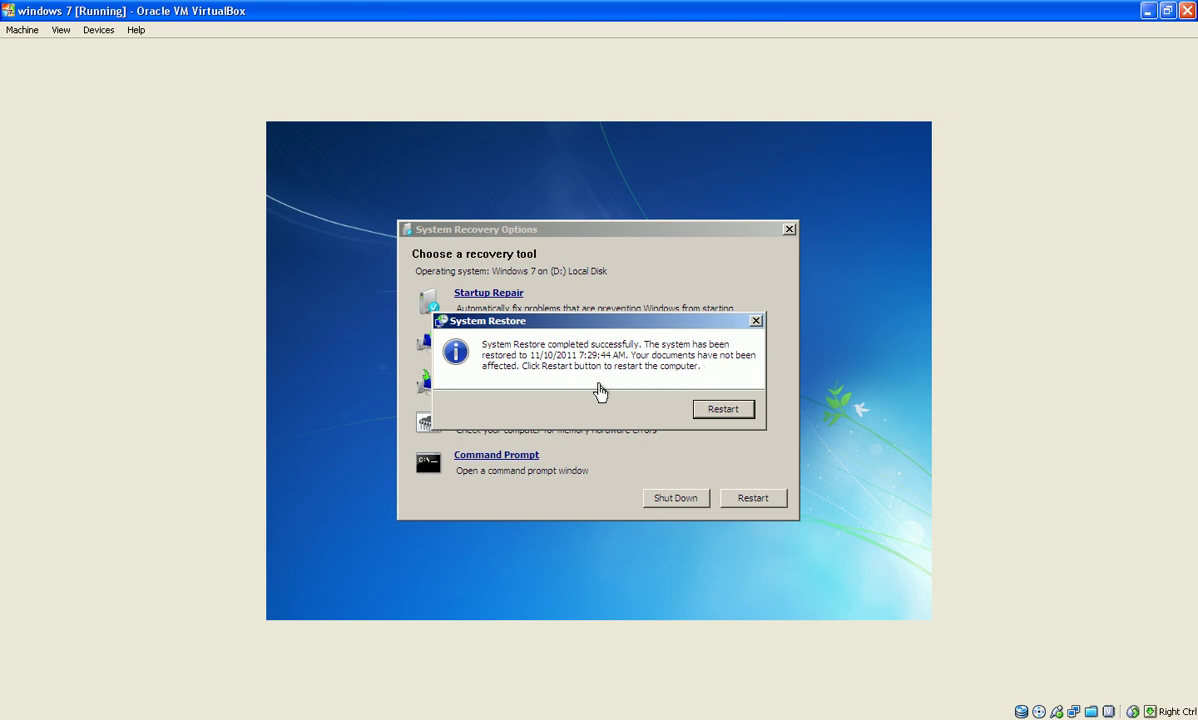
pyautogui.click(725, 417)
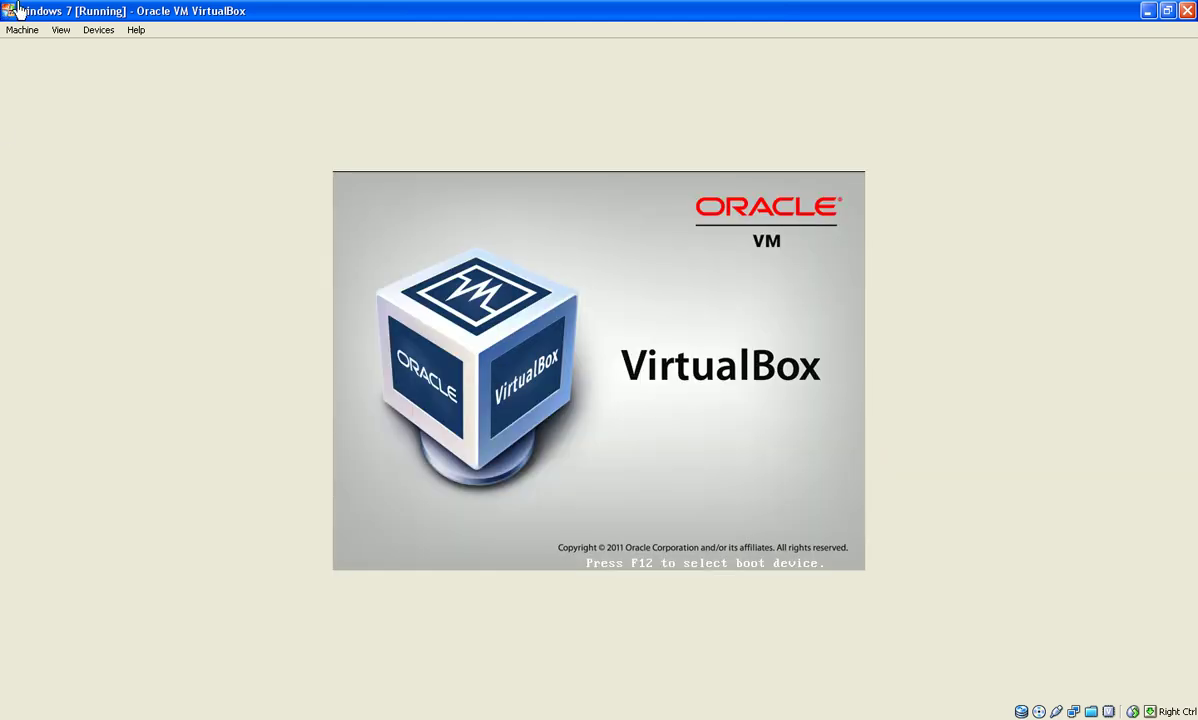
# Detach the repair disc from the virtual machine's CD/DVD drive while it boots.
pyautogui.click(98, 29)
pyautogui.moveTo(200, 48)
pyautogui.moveTo(365, 66)
pyautogui.moveTo(455, 50)
pyautogui.click(530, 147)
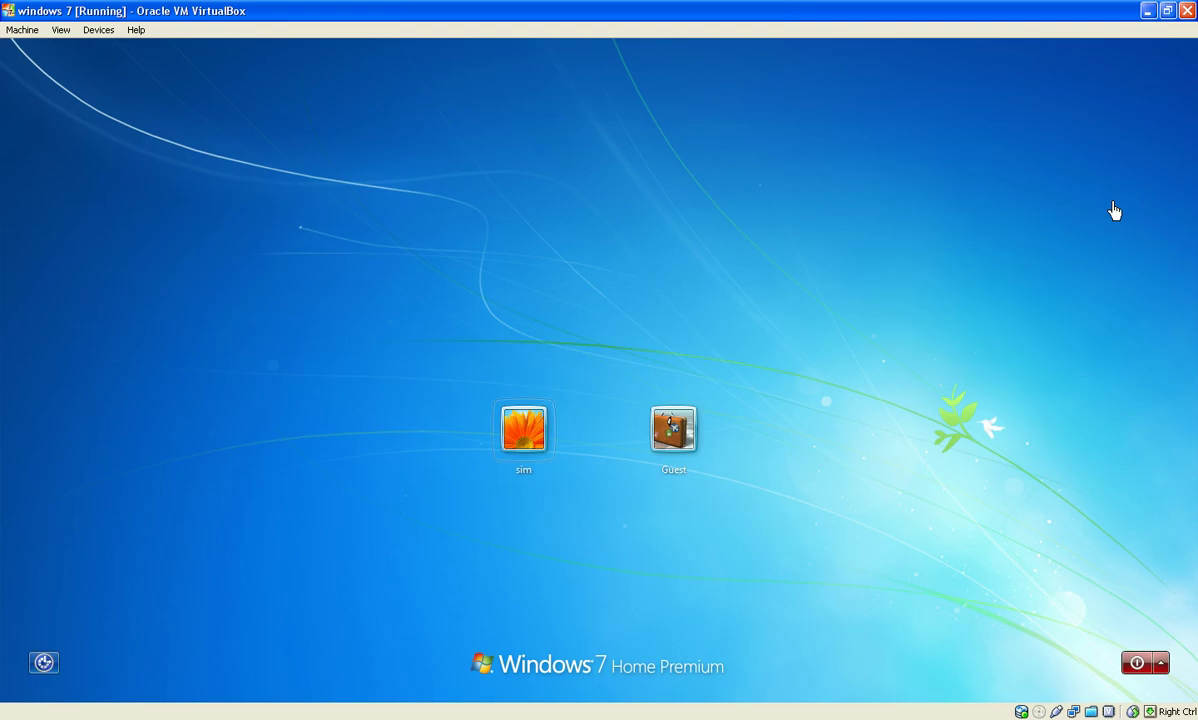
# Log in to the non-guest Windows 7 account with its account password and close the System Restore message.
pyautogui.click(522, 432)
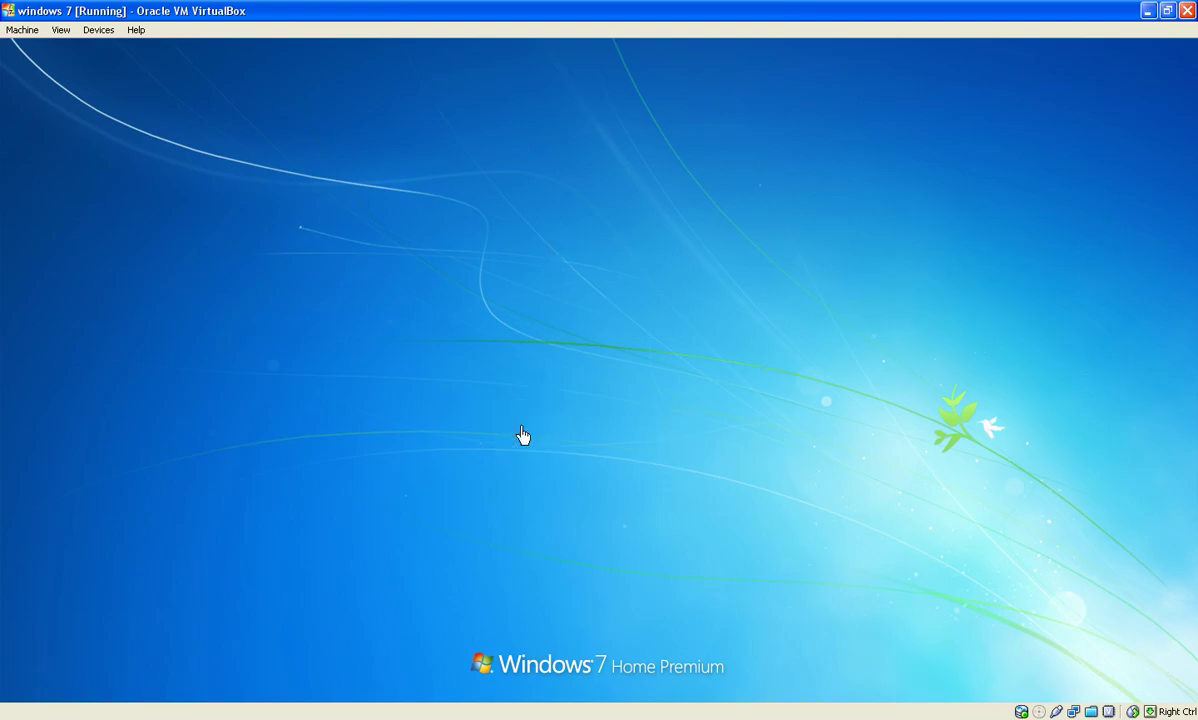
pyautogui.write('•••••••••')
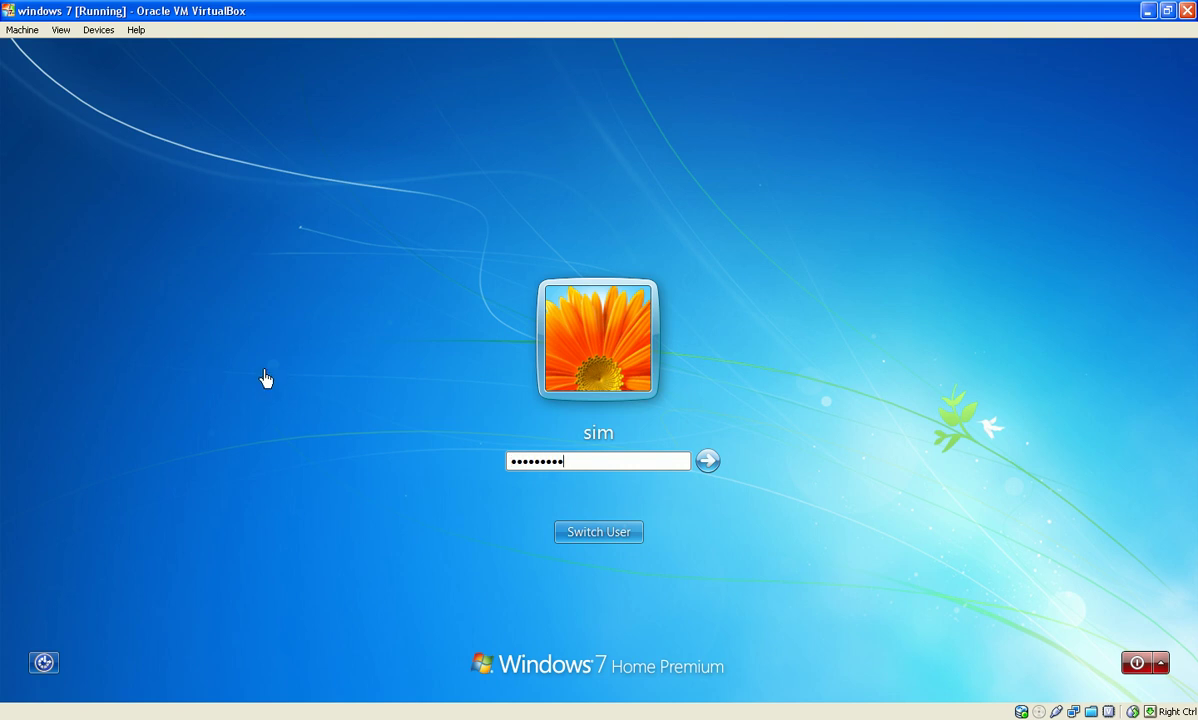
pyautogui.press('Return')
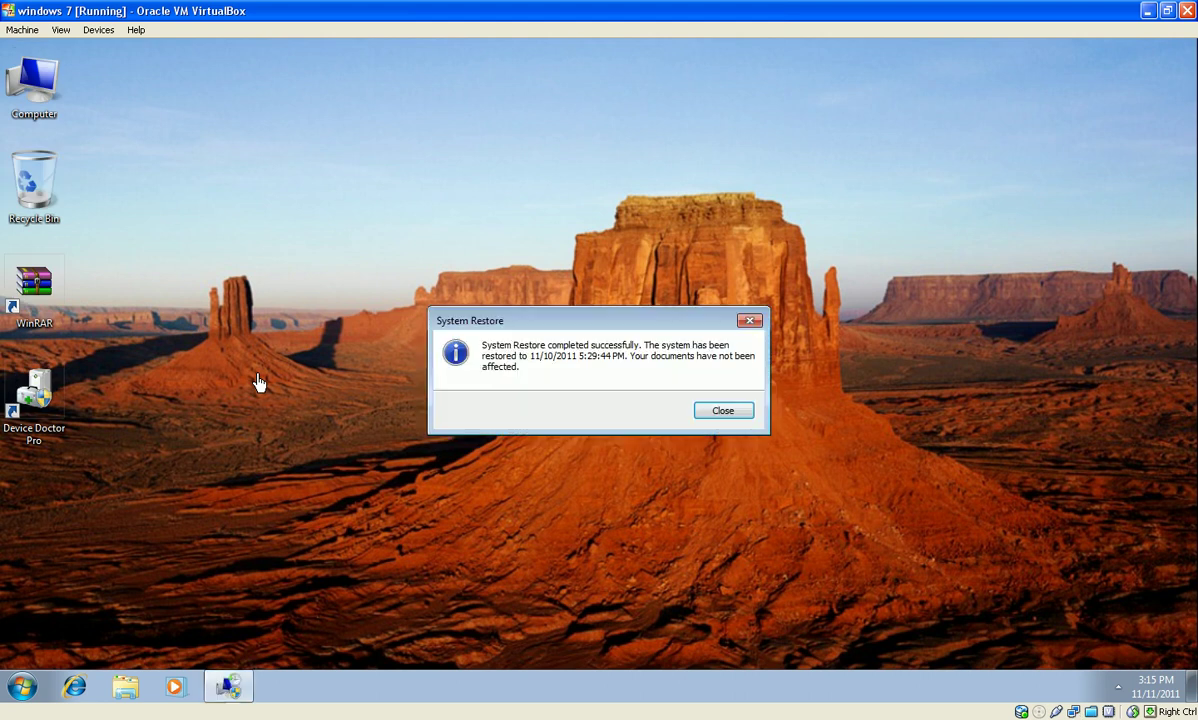
pyautogui.click(718, 418)
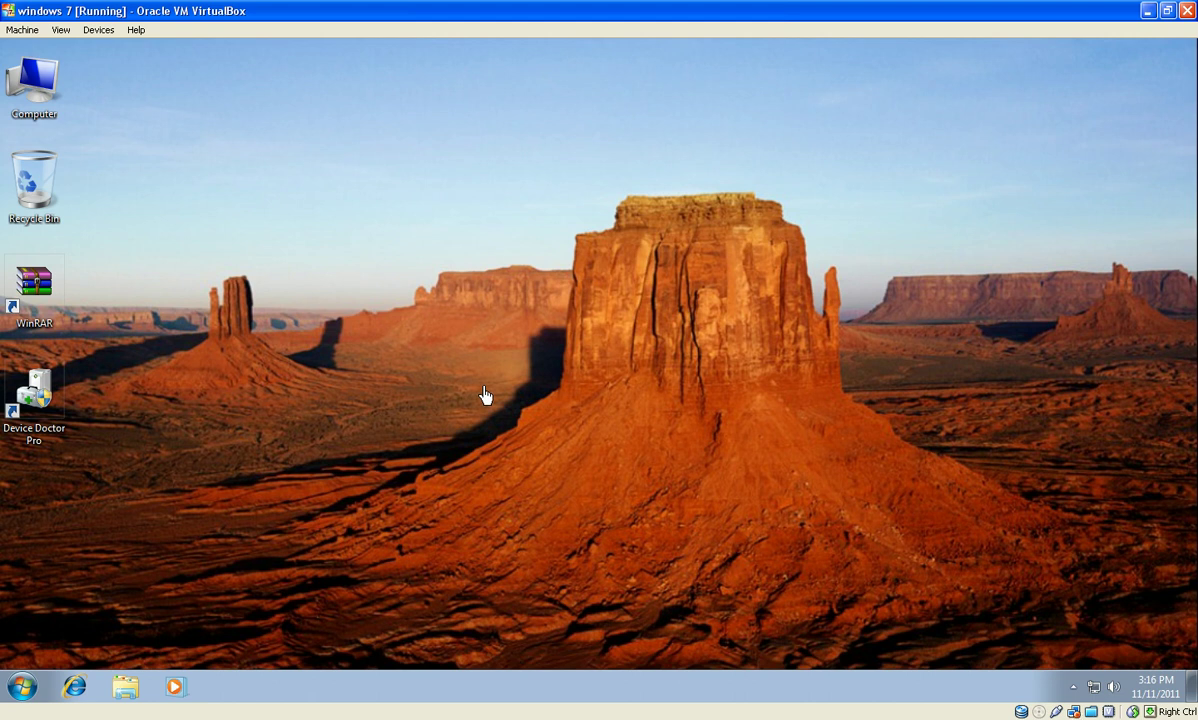
pyautogui.click(695, 718)
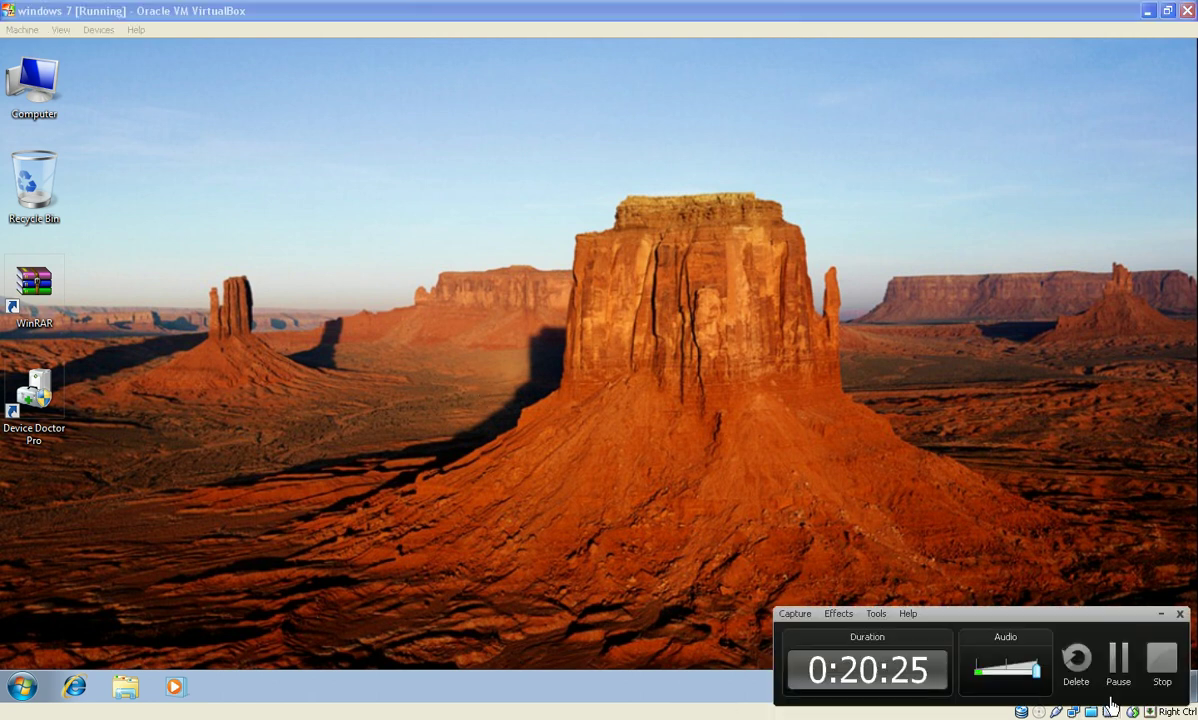